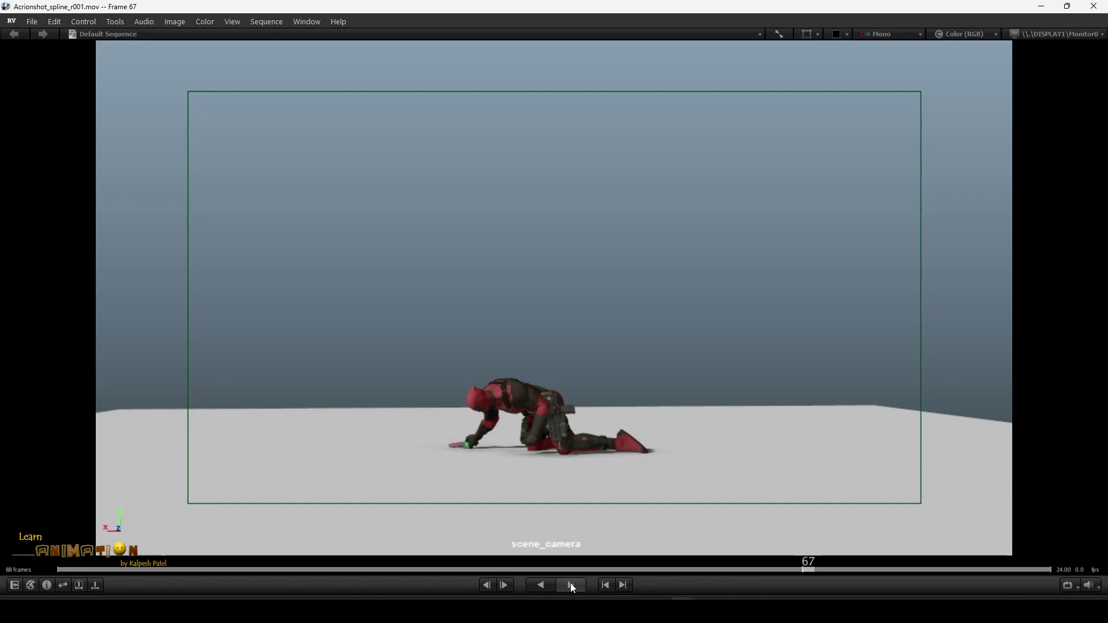
# Play back Acrionshot_spline_r001.mov to review the original timing of the character's run, jump and landing.
pyautogui.click(78, 569)
pyautogui.press('space')
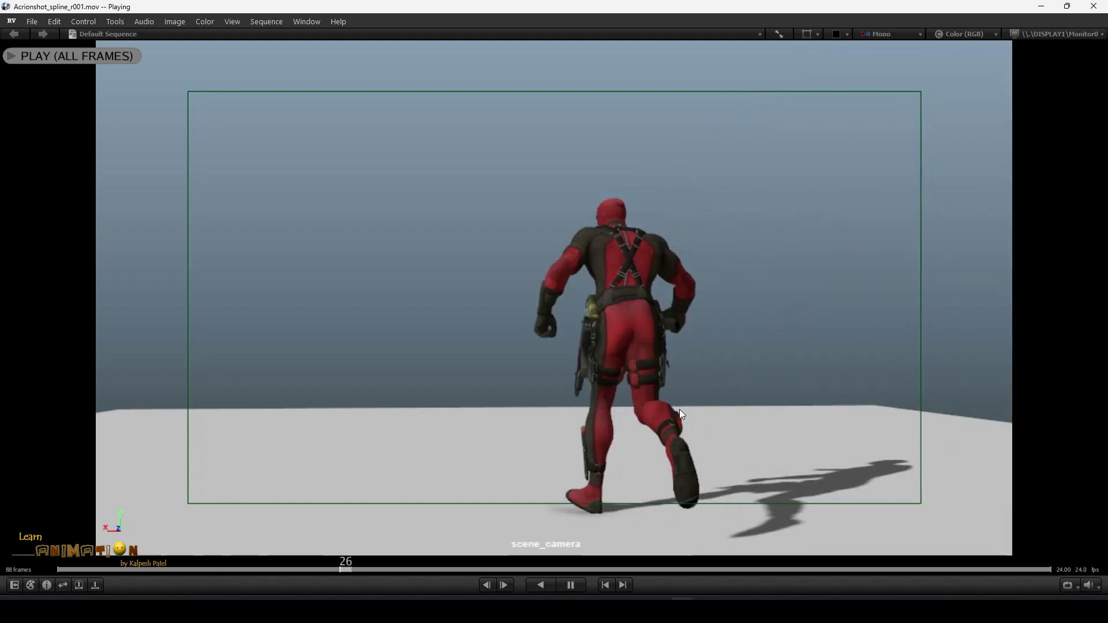
pyautogui.press('space')
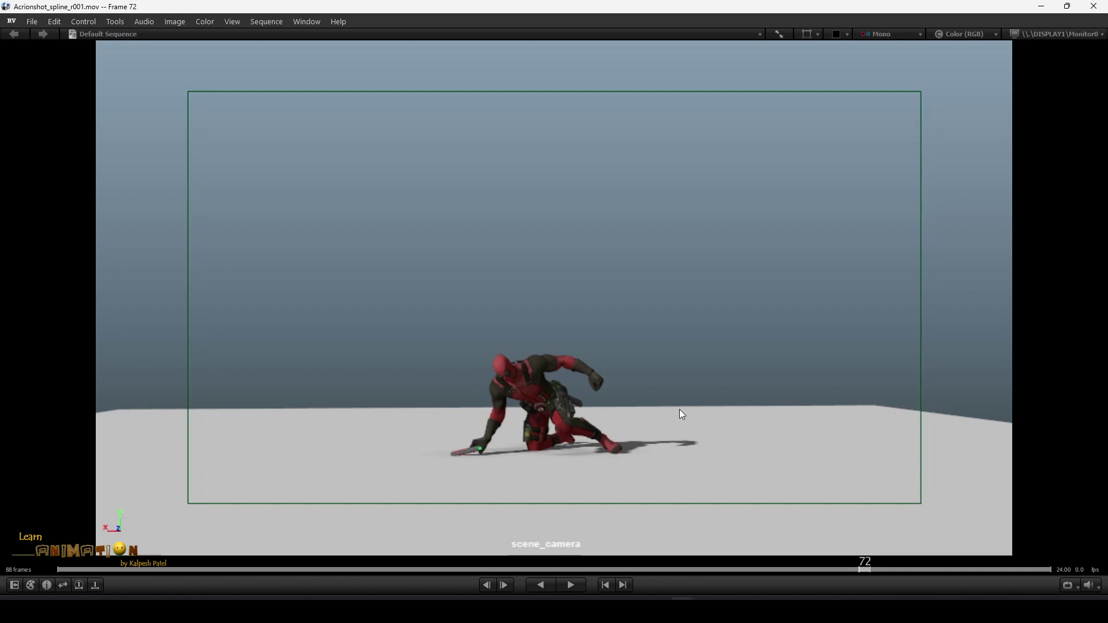
pyautogui.moveTo(680, 611)
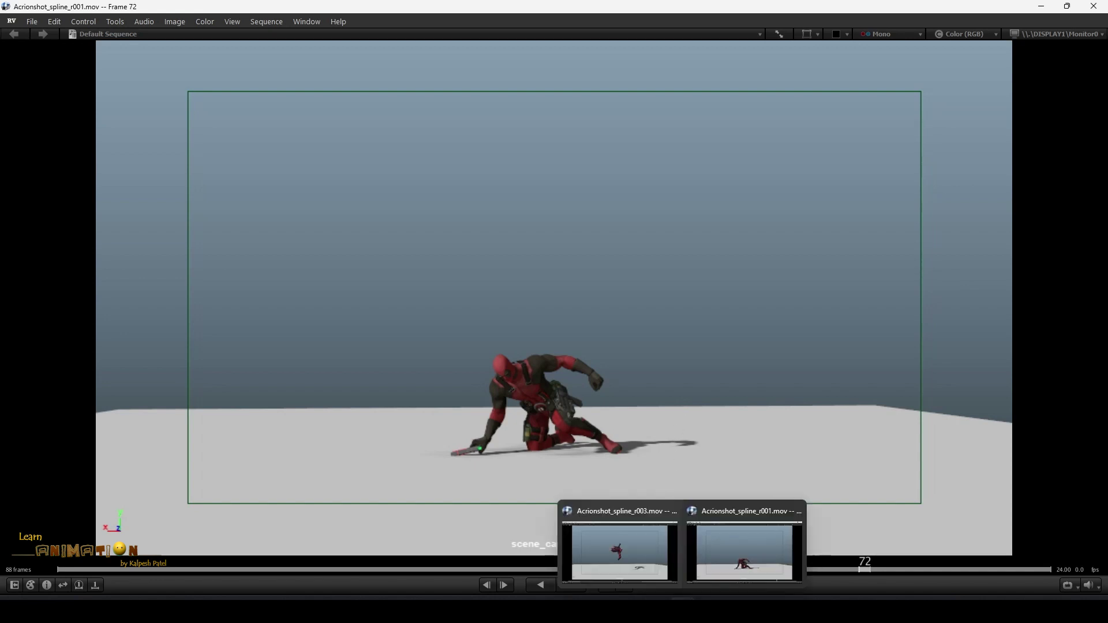
pyautogui.click(627, 545)
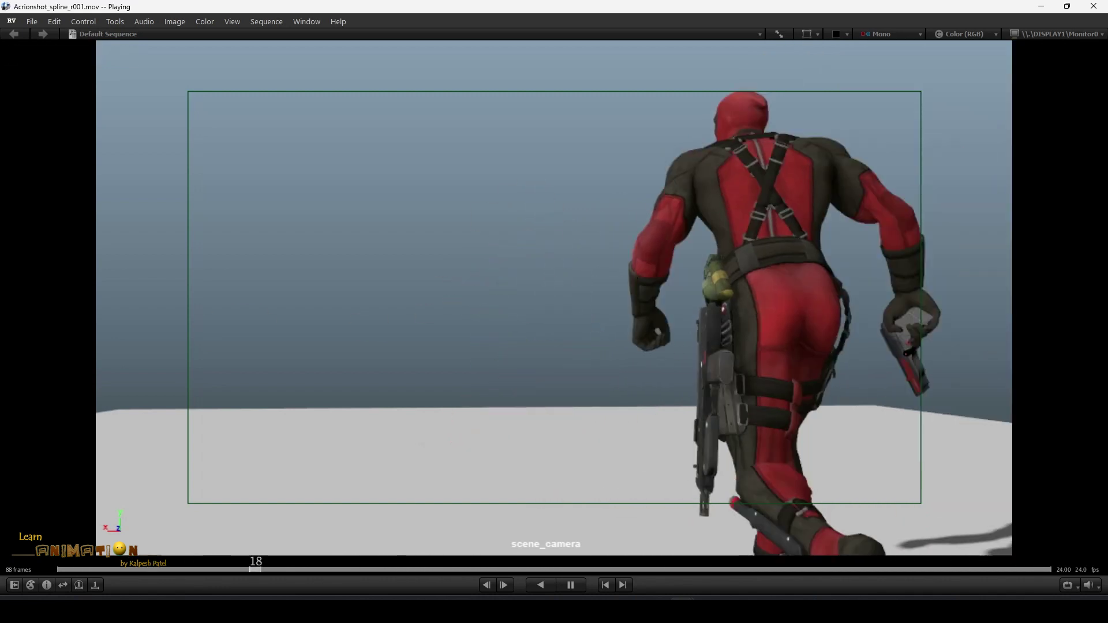
pyautogui.press('space')
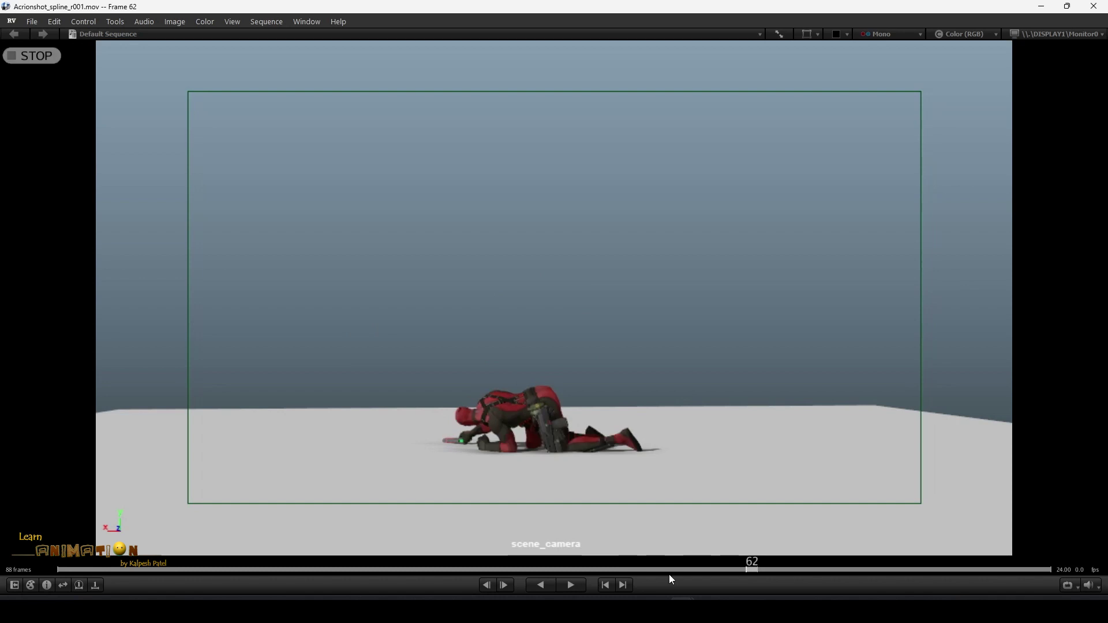
# Switch to Acrionshot_spline_r003.mov and play it back to review the retimed version of the jump.
pyautogui.moveTo(682, 612)
pyautogui.click(635, 558)
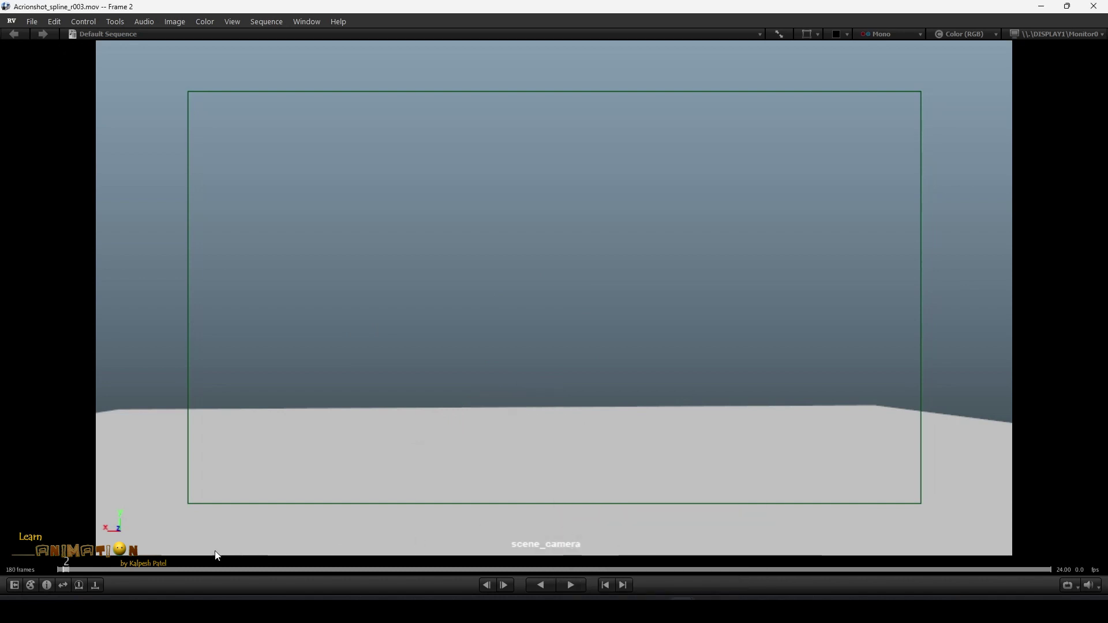
pyautogui.press('space')
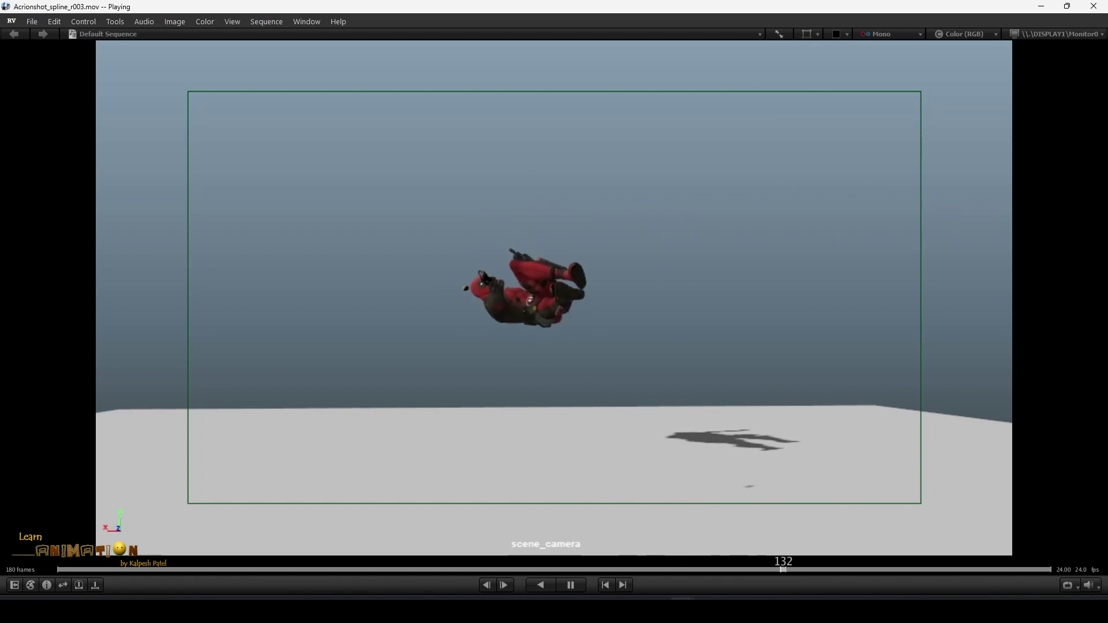
pyautogui.press('space')
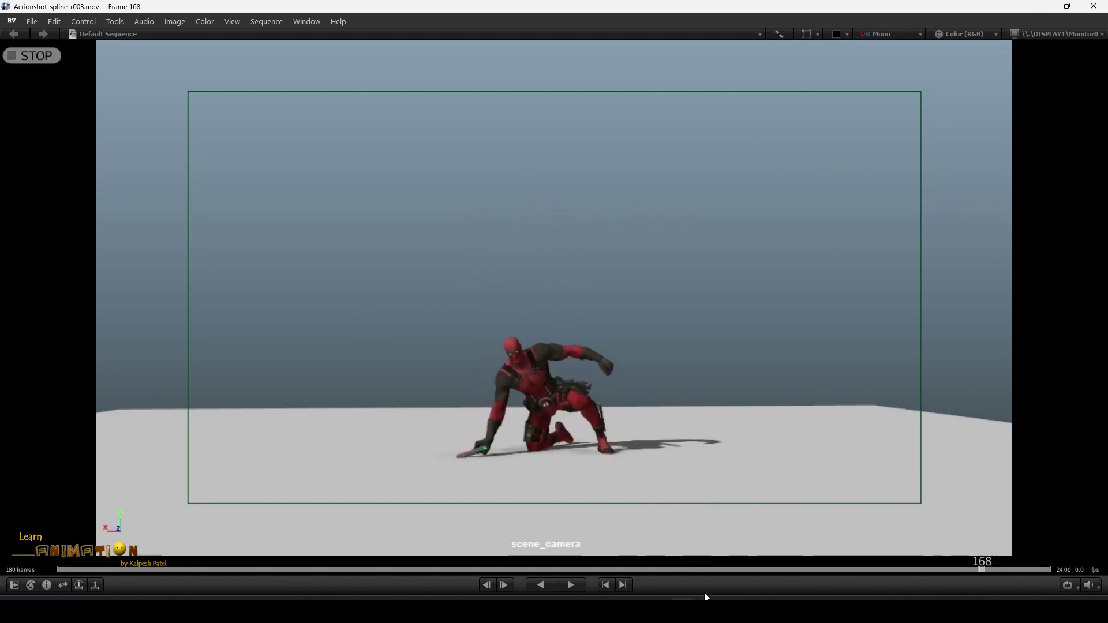
# Switch to Maya and open the scene Actionshot_spline.ma from the scenes folder.
pyautogui.moveTo(705, 597)
pyautogui.click(705, 553)
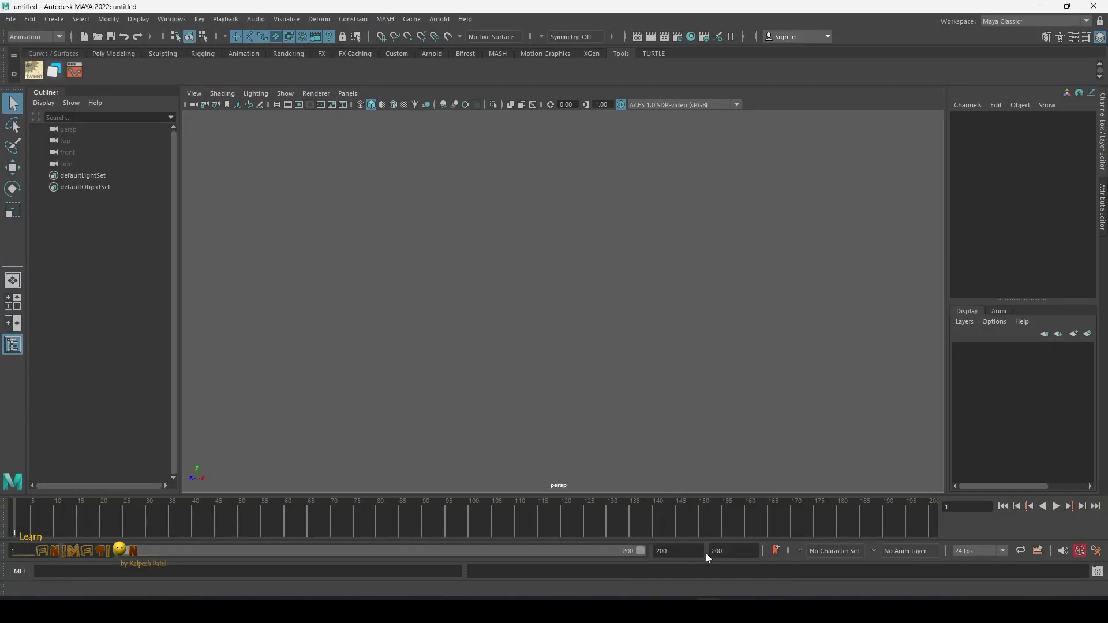
pyautogui.click(11, 19)
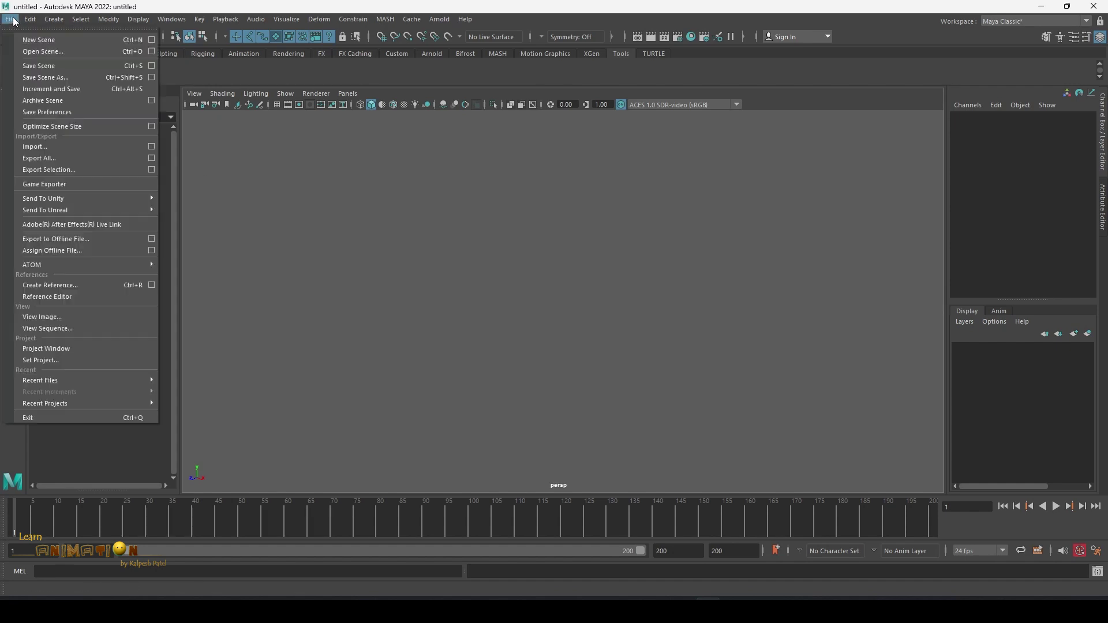
pyautogui.click(67, 53)
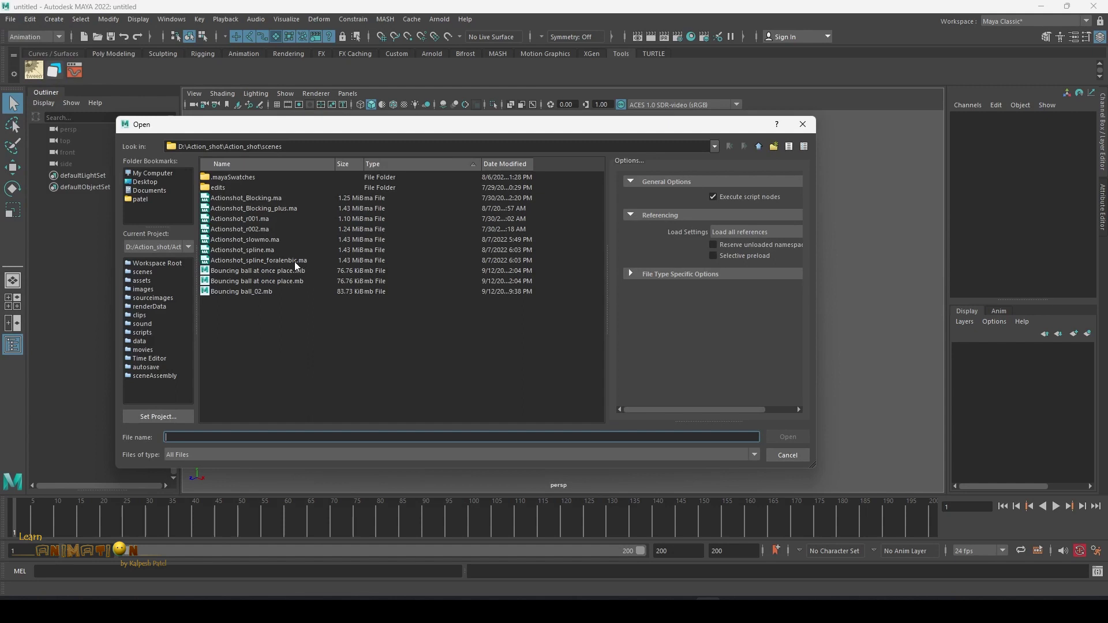
pyautogui.click(266, 252)
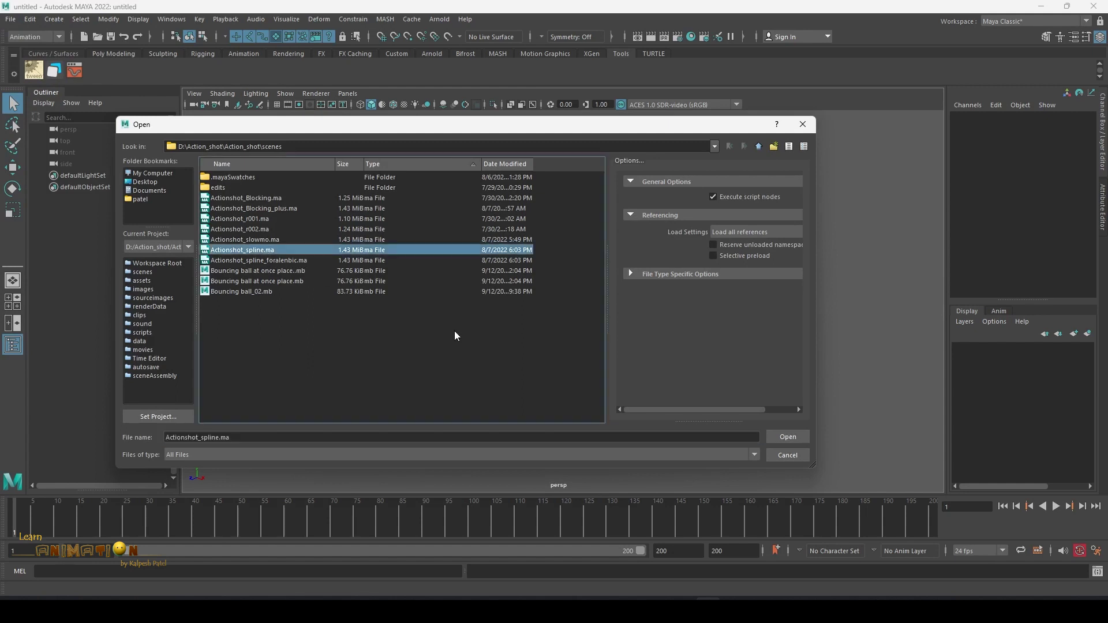
pyautogui.click(782, 436)
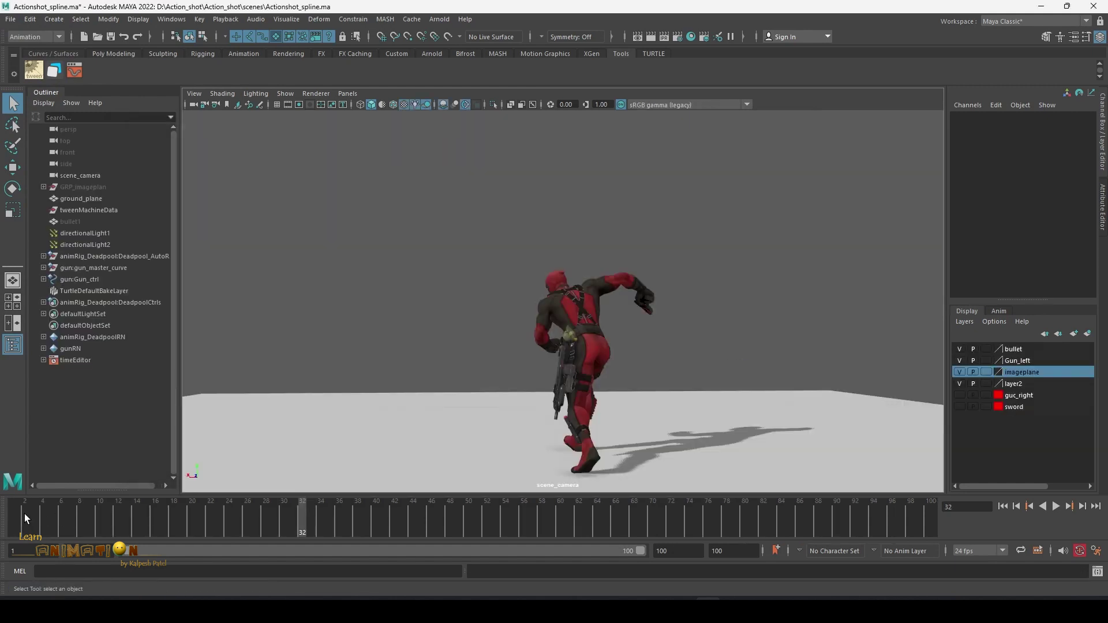
# Scrub the jump animation, comparing it with the GRP_imageplan reference video, and hide the reference again.
pyautogui.moveTo(115, 510); pyautogui.dragTo(459, 511)
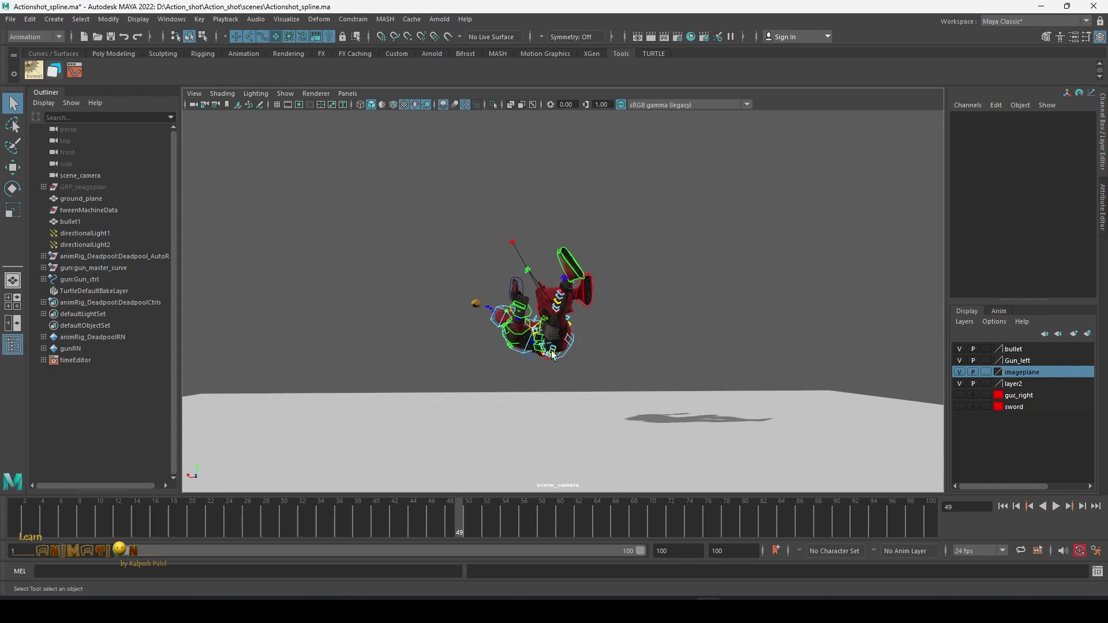
pyautogui.click(571, 345)
pyautogui.moveTo(616, 238); pyautogui.dragTo(451, 355)
pyautogui.moveTo(390, 511); pyautogui.dragTo(507, 511)
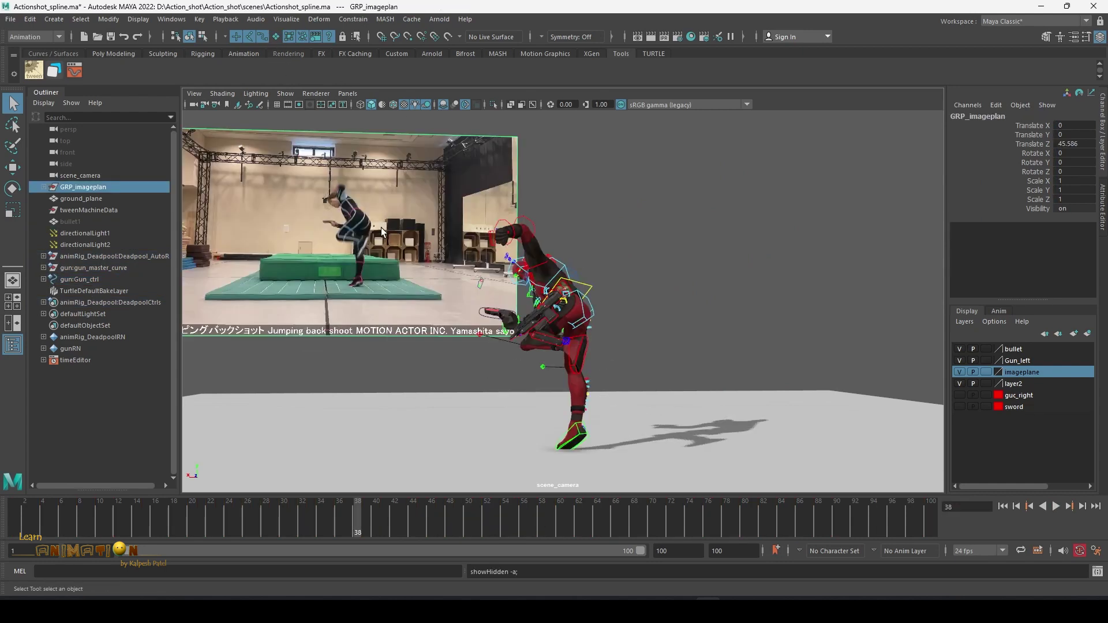
pyautogui.moveTo(225, 521); pyautogui.dragTo(535, 521)
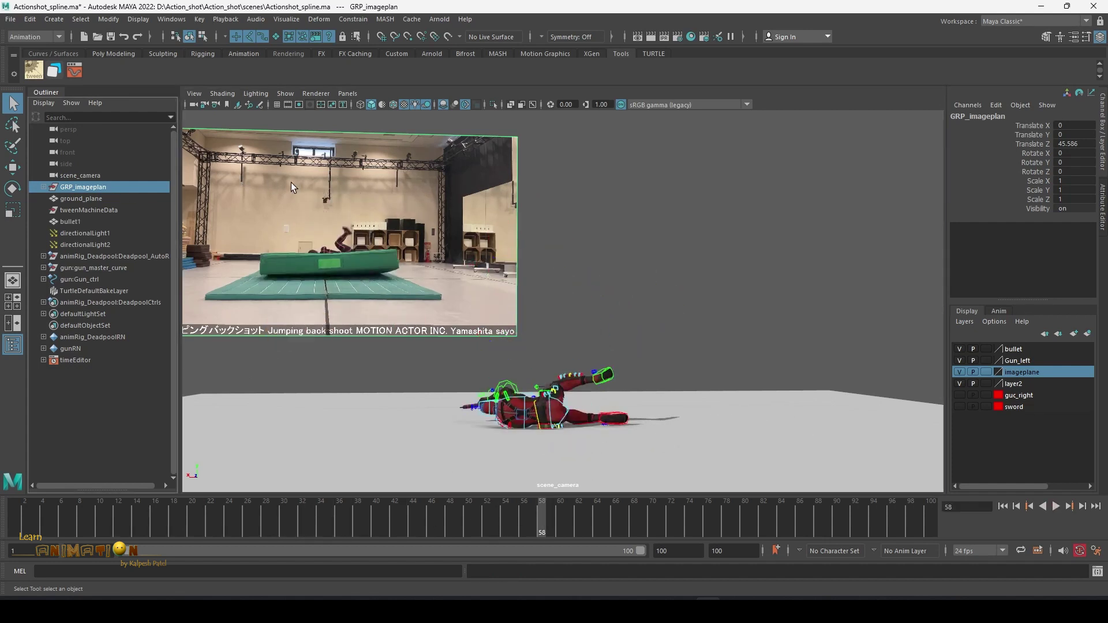
pyautogui.hotkey('ctrl', 'h')
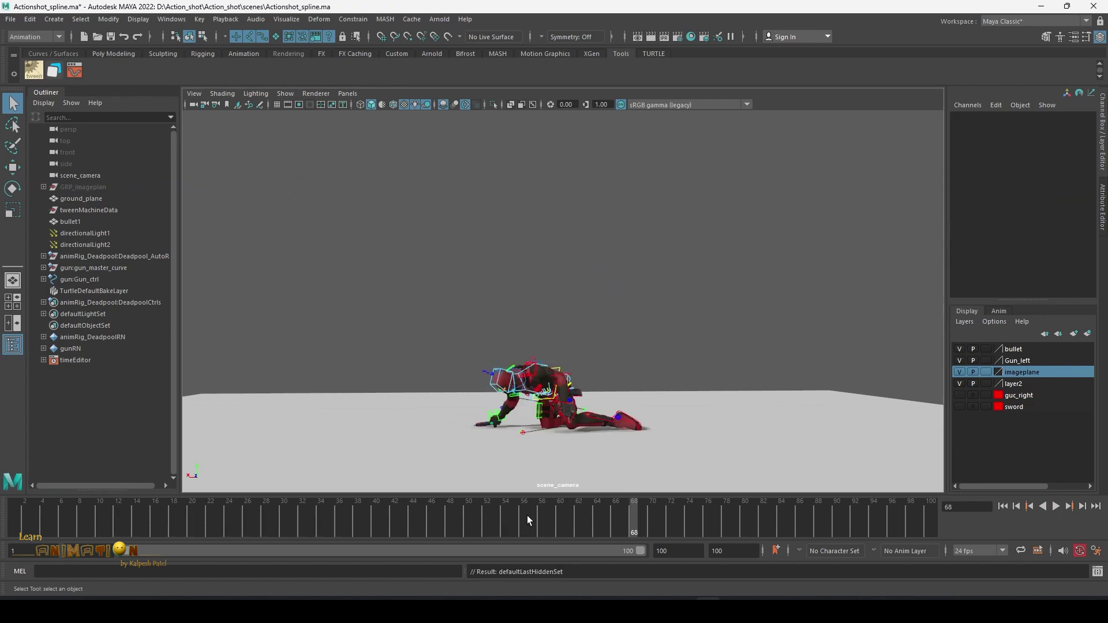
# Hide the rig's control curves in the camera view, play back the animation and move to frame 22.
pyautogui.hotkey('alt', 'v')
pyautogui.hotkey('alt', 'v')
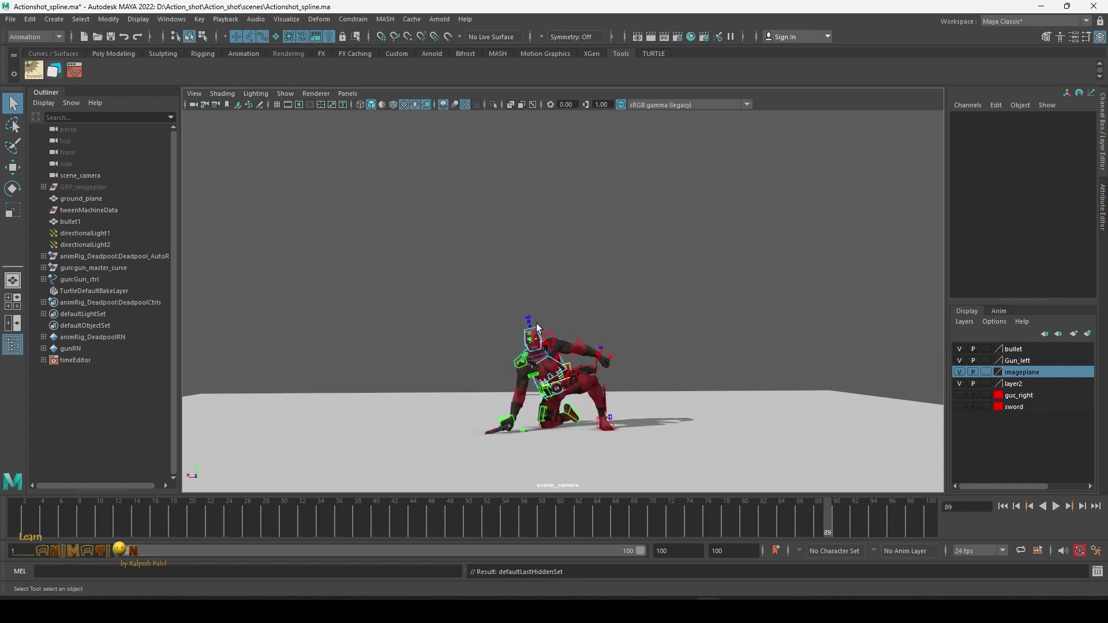
pyautogui.hotkey('alt', 'n')
pyautogui.hotkey('alt', 'v')
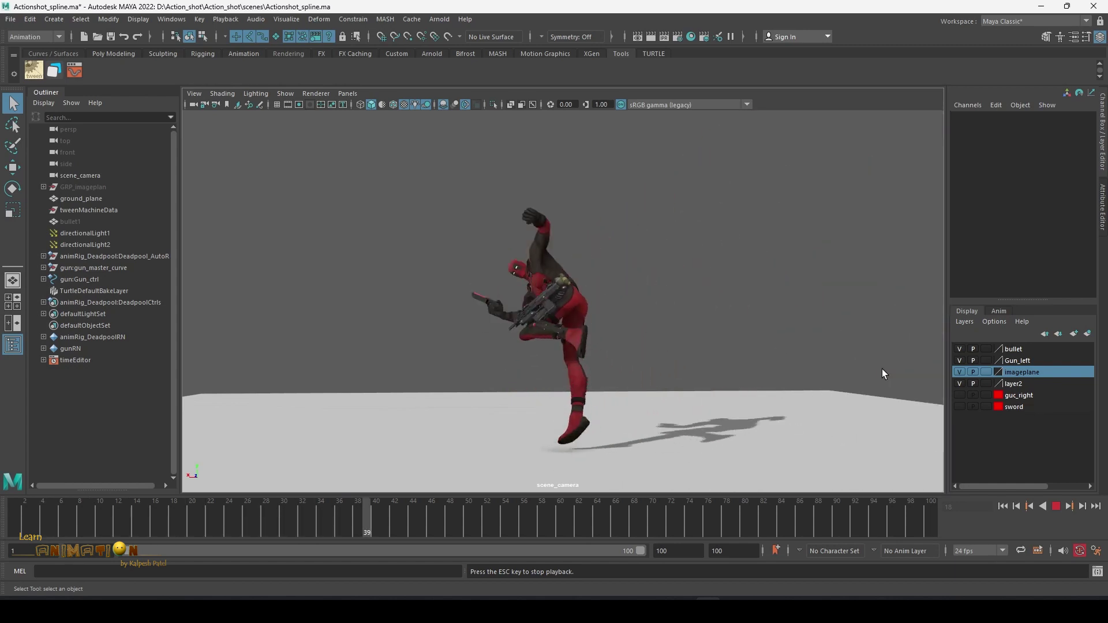
pyautogui.click(1056, 506)
pyautogui.click(468, 517)
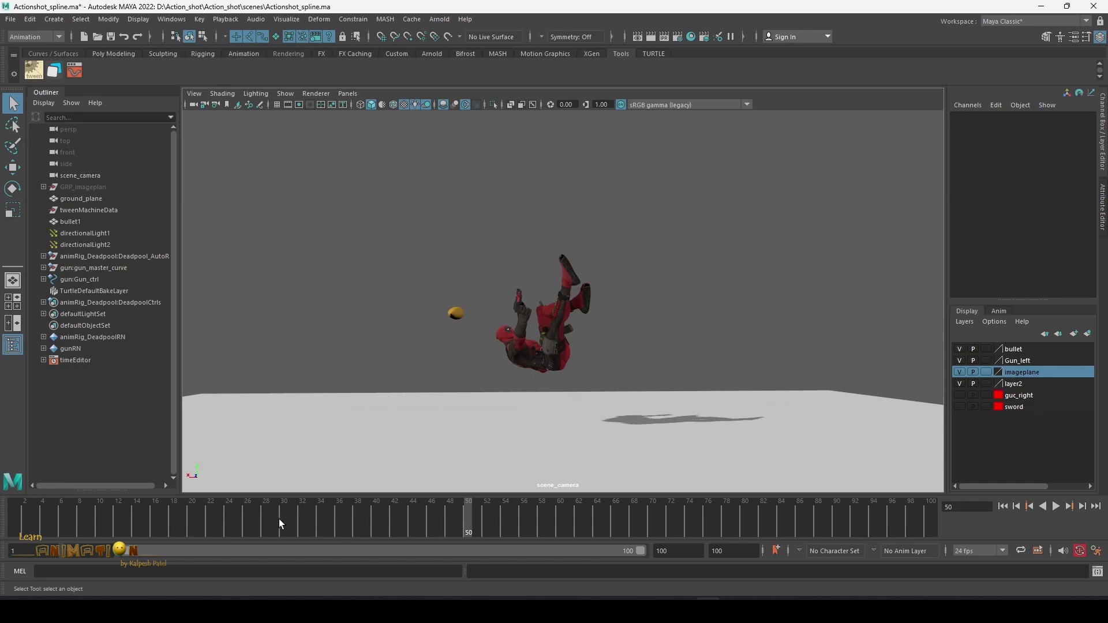
pyautogui.click(209, 517)
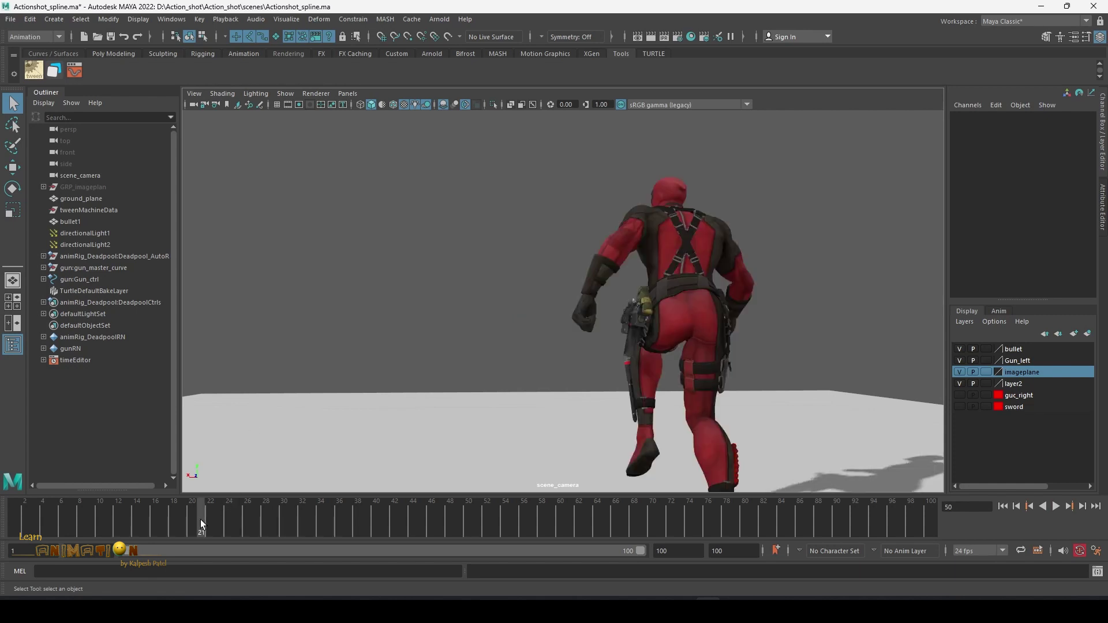
# Add a scene time warp to the animation.
pyautogui.click(199, 19)
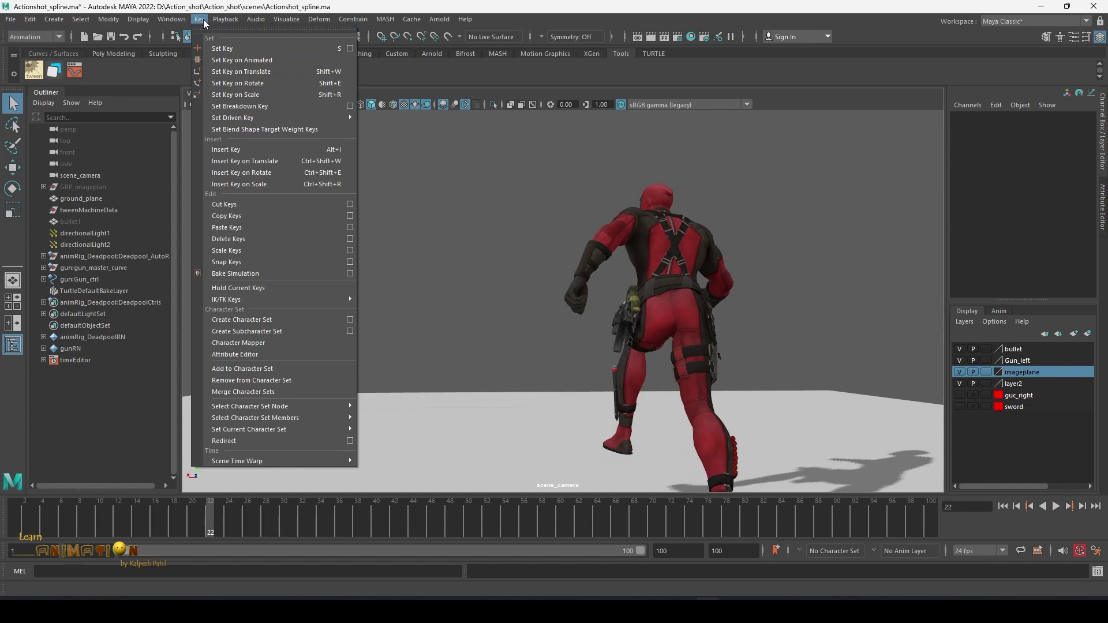
pyautogui.moveTo(244, 460)
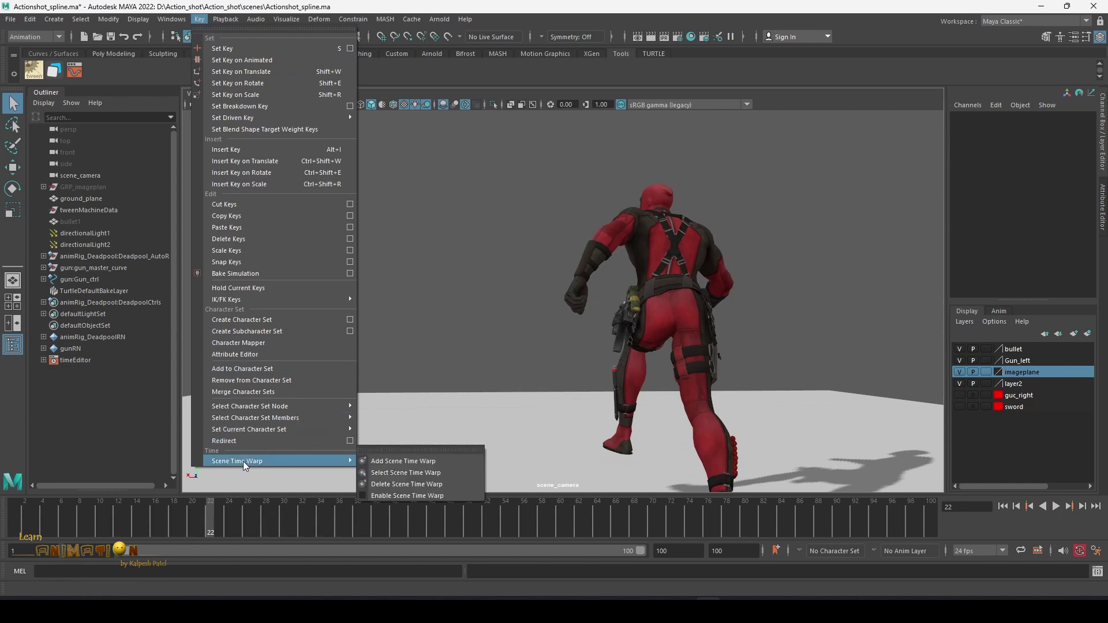
pyautogui.click(419, 465)
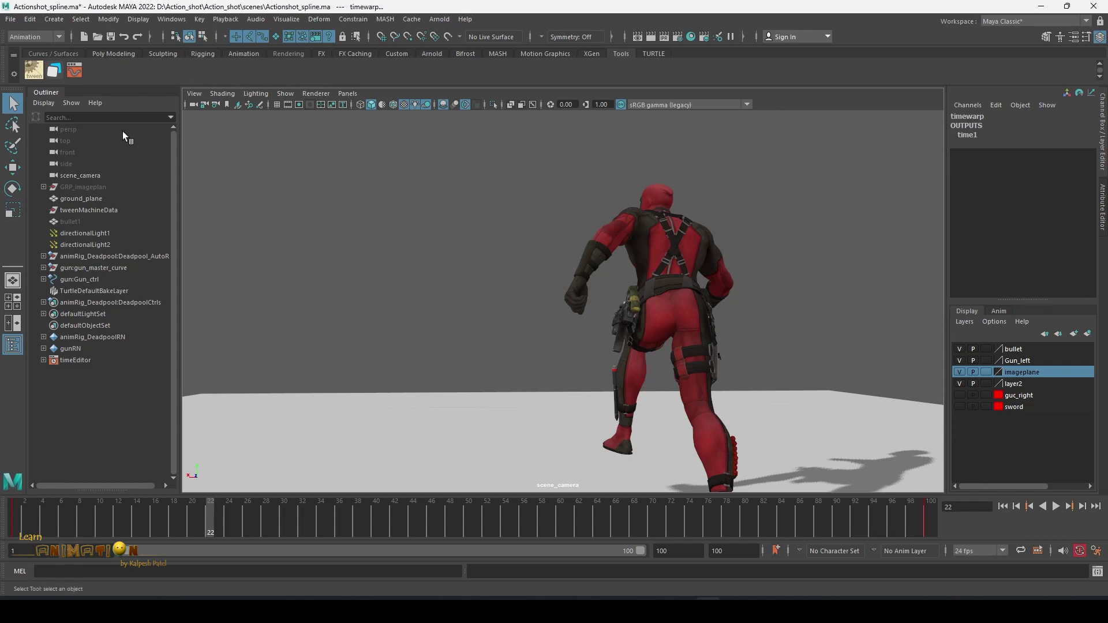
# Show the timewarp curve in the Graph Editor, moving and widening the window so the character stays visible.
pyautogui.click(75, 70)
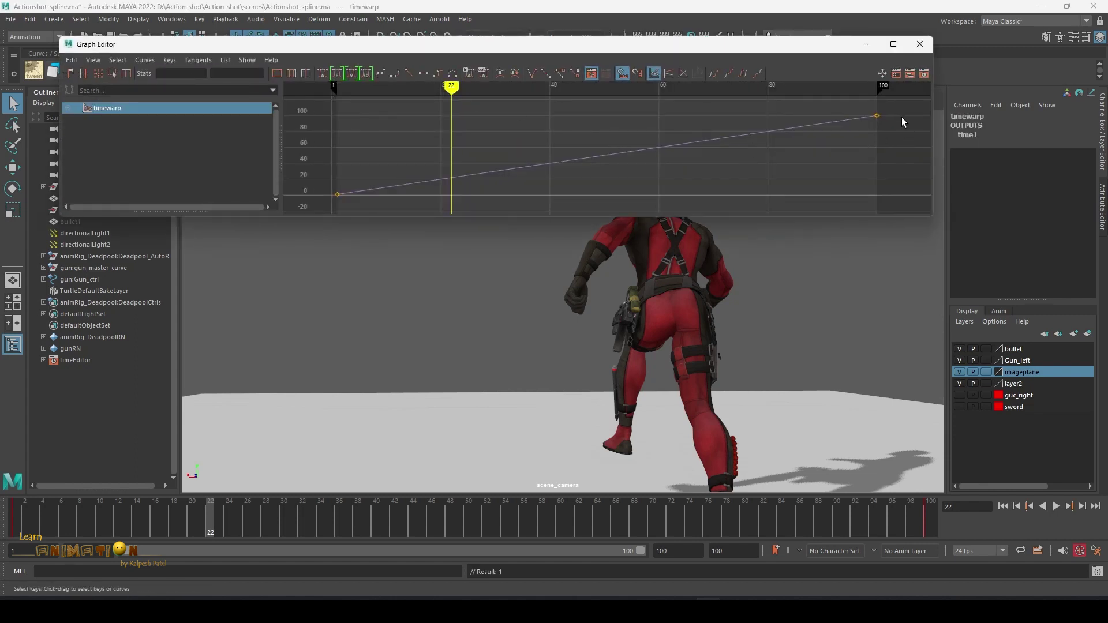
pyautogui.moveTo(898, 110); pyautogui.dragTo(312, 205)
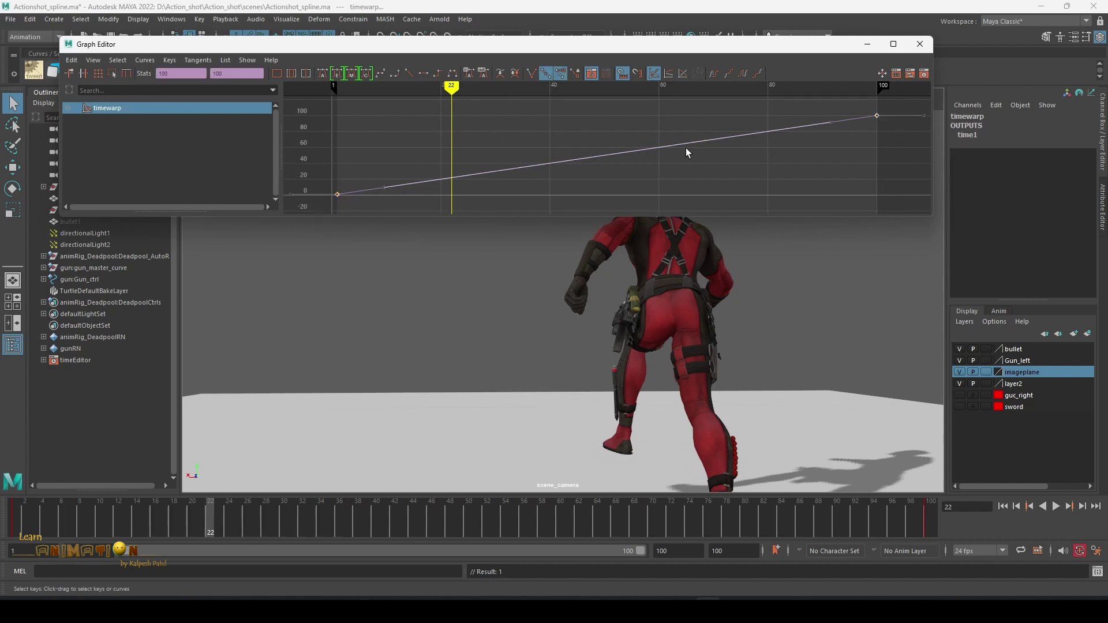
pyautogui.click(522, 130)
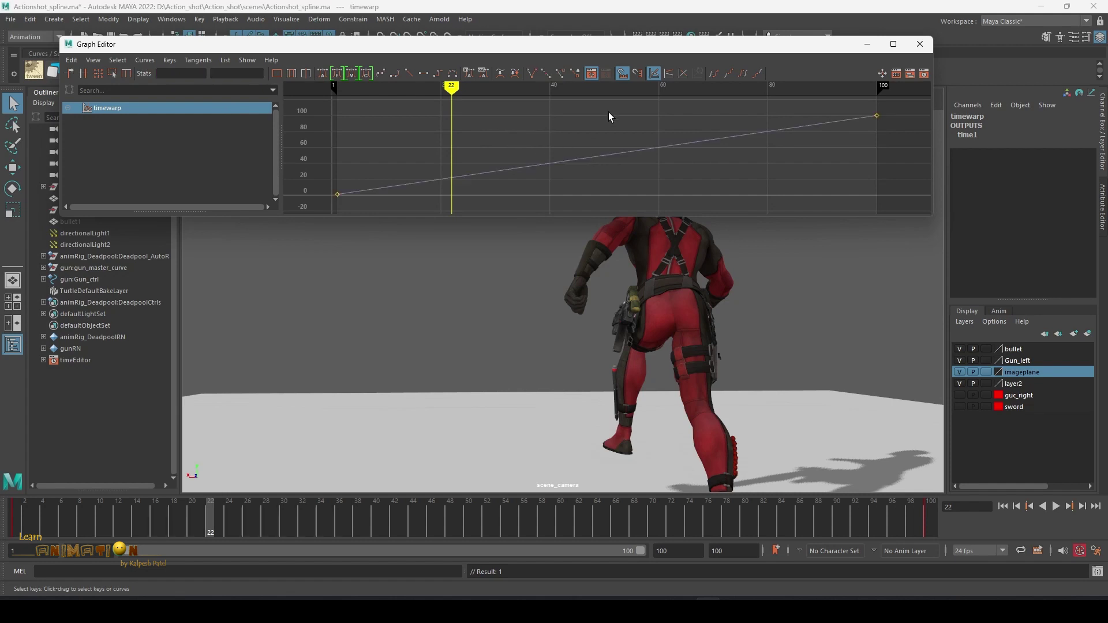
pyautogui.moveTo(623, 50); pyautogui.dragTo(577, 14)
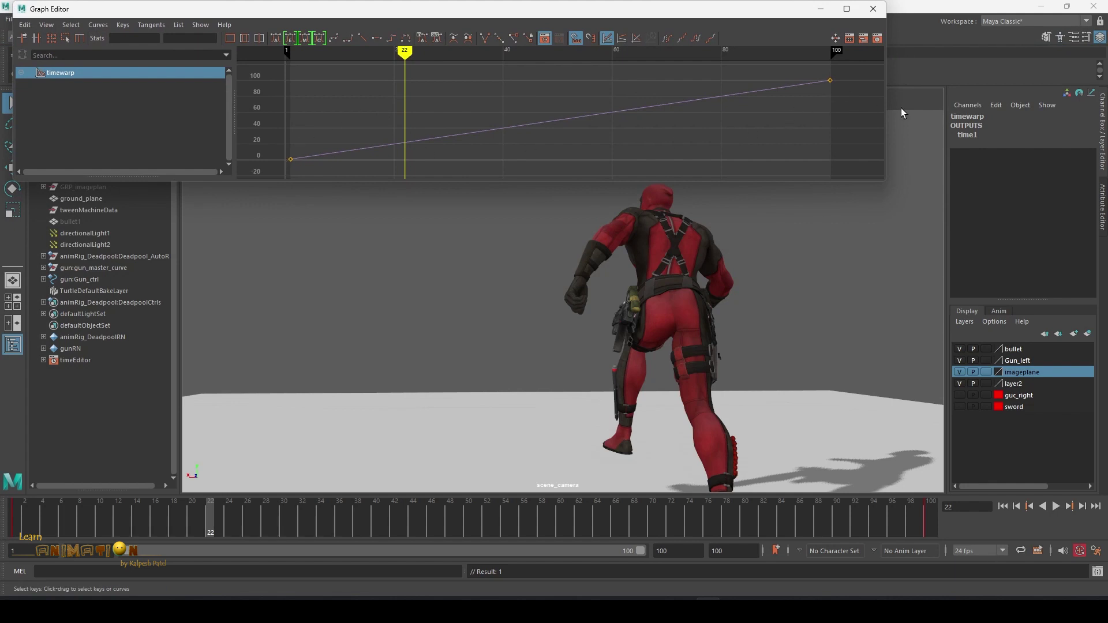
pyautogui.moveTo(888, 109); pyautogui.dragTo(915, 109)
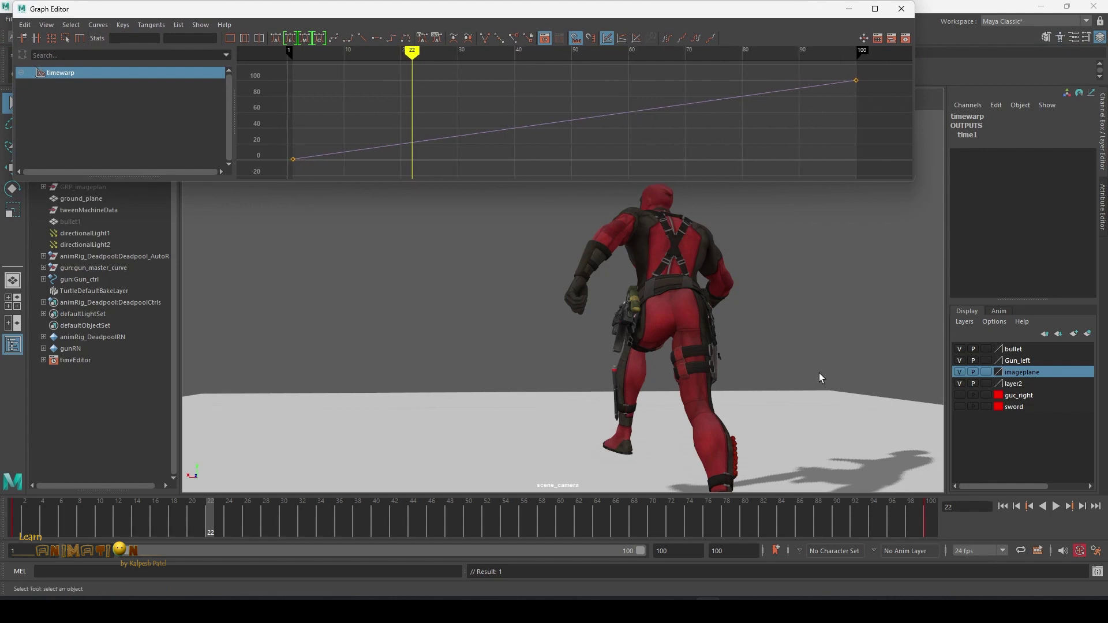
# Scrub to the character's take-off and insert a key on the timewarp curve at frame 40.
pyautogui.click(84, 517)
pyautogui.moveTo(95, 516); pyautogui.dragTo(309, 516)
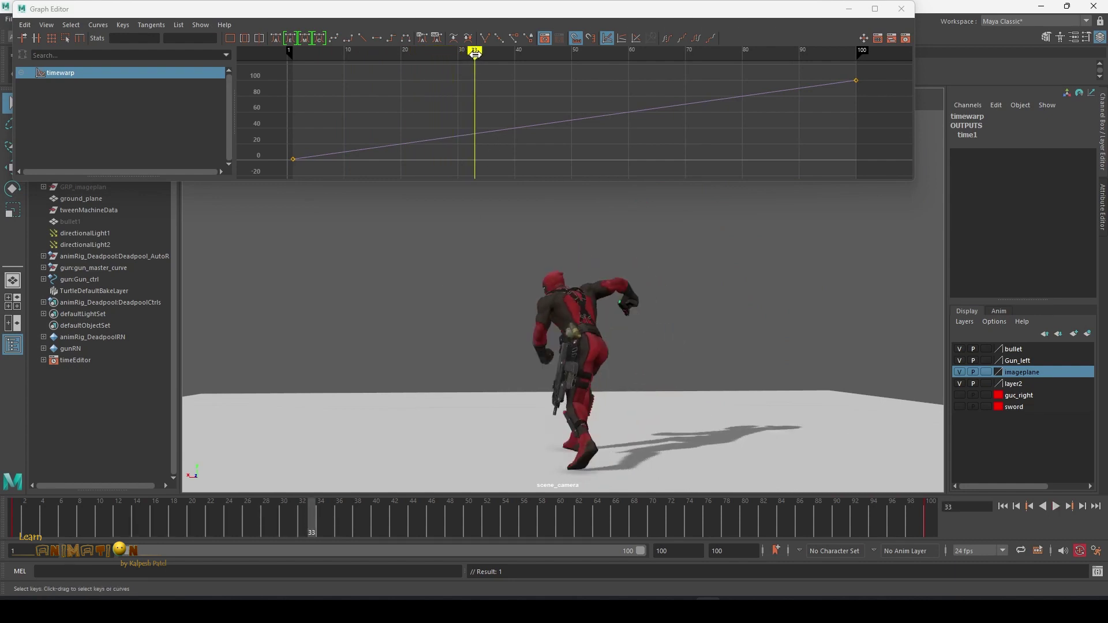
pyautogui.moveTo(475, 53)
pyautogui.mouseDown()
pyautogui.moveTo(459, 56)
pyautogui.moveTo(502, 54)
pyautogui.moveTo(458, 66)
pyautogui.mouseUp()
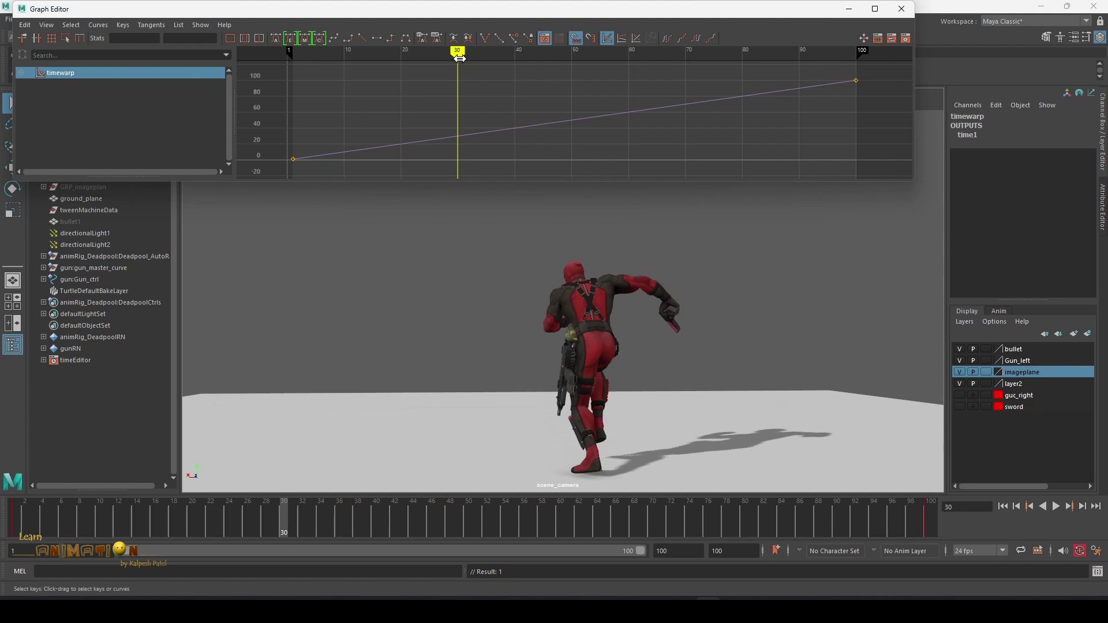
pyautogui.moveTo(506, 54); pyautogui.dragTo(514, 53)
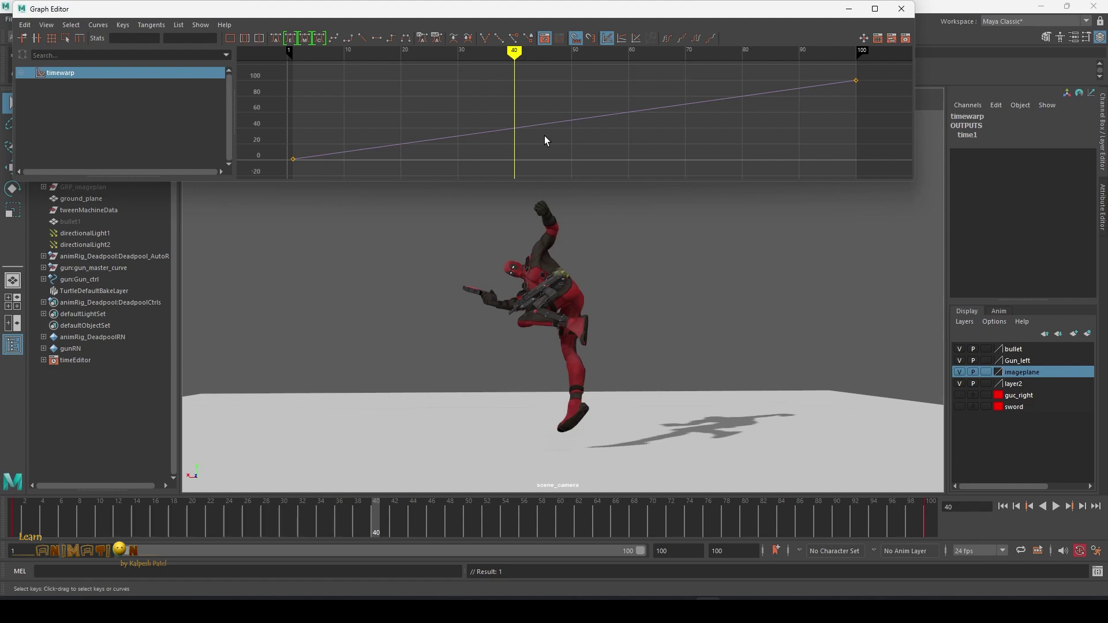
pyautogui.moveTo(544, 112); pyautogui.dragTo(533, 106, button='right')
pyautogui.moveTo(794, 100); pyautogui.dragTo(793, 101)
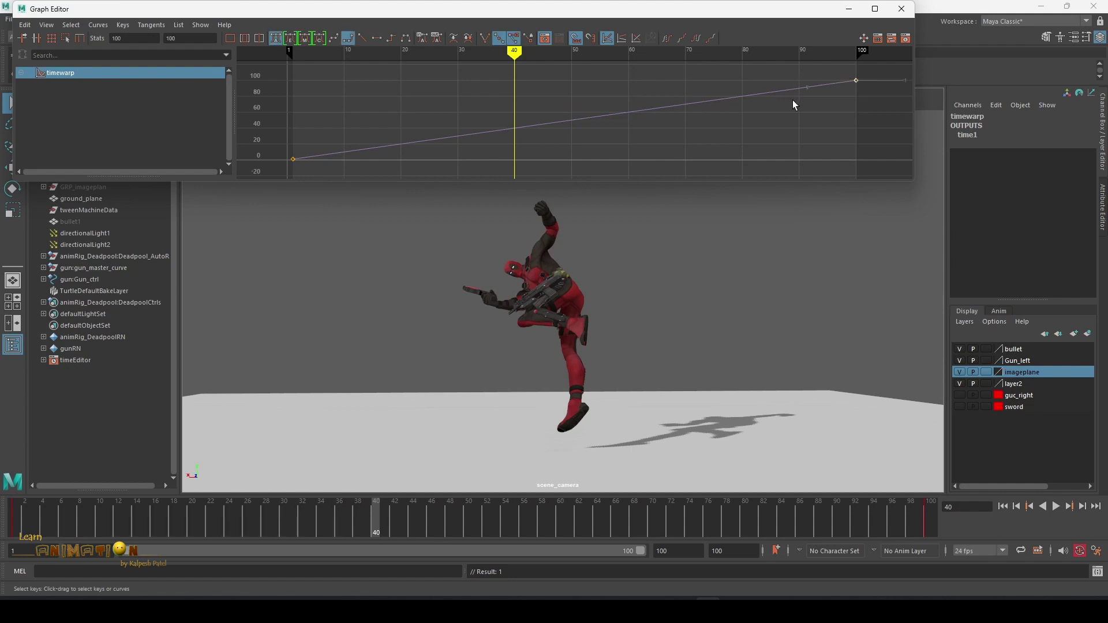
pyautogui.moveTo(355, 137); pyautogui.dragTo(274, 168)
pyautogui.moveTo(503, 130); pyautogui.dragTo(531, 136, button='right')
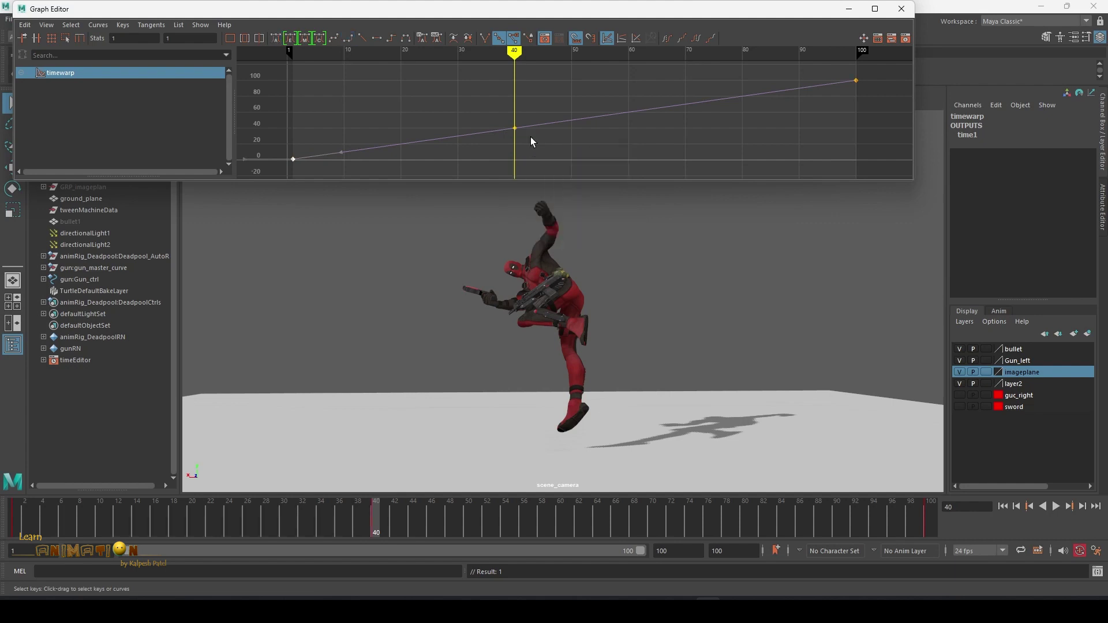
pyautogui.moveTo(366, 520)
pyautogui.mouseDown()
pyautogui.moveTo(292, 518)
pyautogui.moveTo(375, 512)
pyautogui.mouseUp()
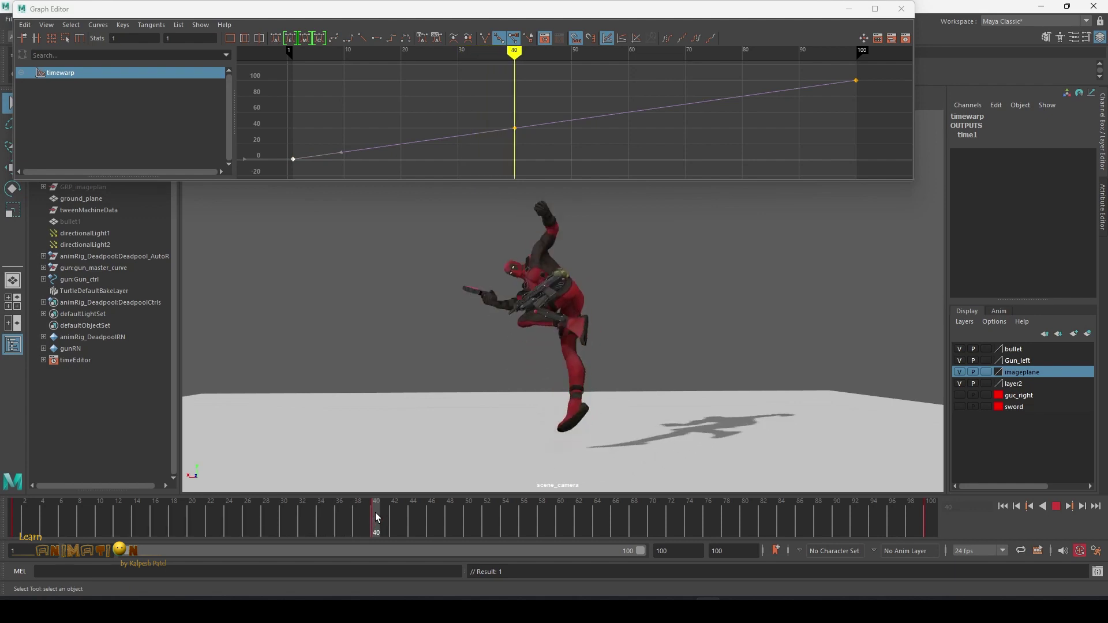
# Scrub through the jump and insert keys on the timewarp curve at frames 50 and 36.
pyautogui.moveTo(398, 513); pyautogui.dragTo(464, 518)
pyautogui.moveTo(591, 108); pyautogui.dragTo(606, 118, button='right')
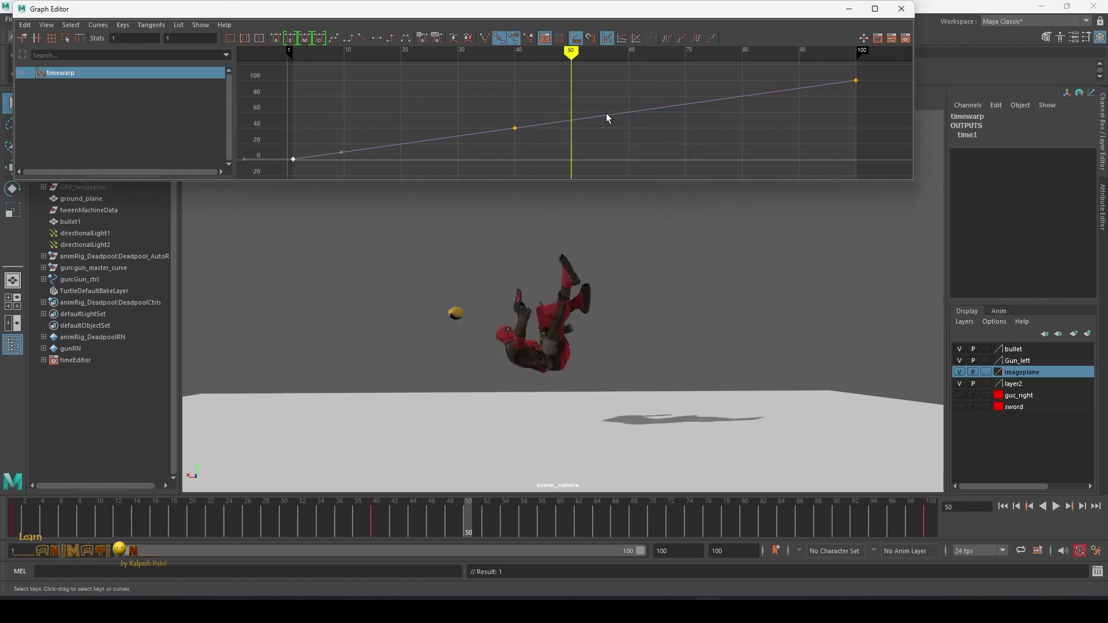
pyautogui.moveTo(382, 517)
pyautogui.mouseDown()
pyautogui.moveTo(467, 525)
pyautogui.moveTo(364, 523)
pyautogui.mouseUp()
pyautogui.click(339, 514)
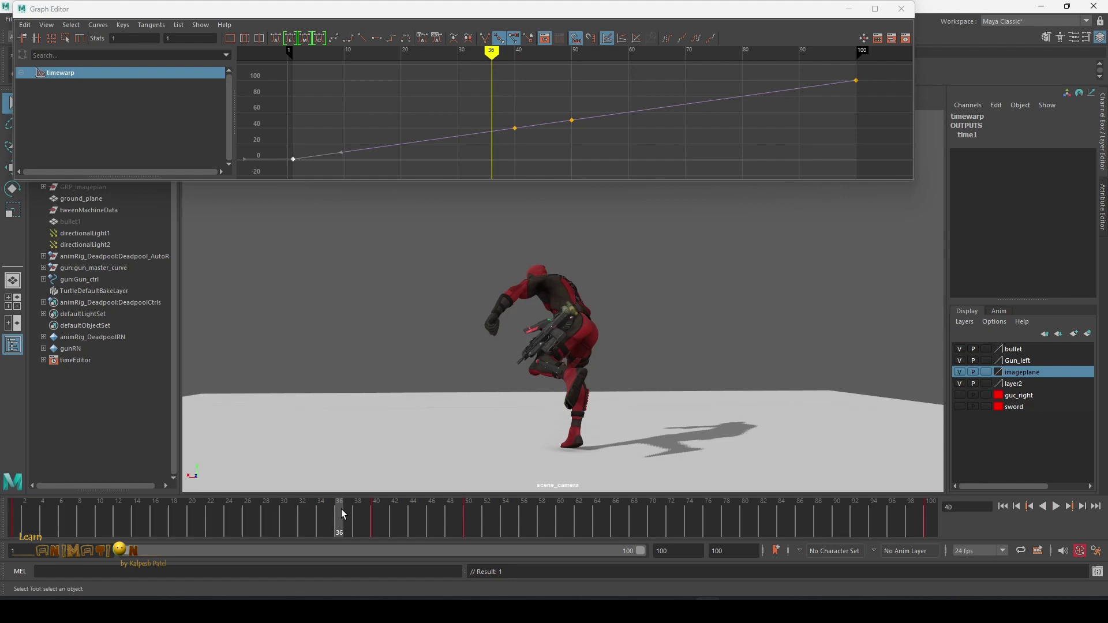
pyautogui.rightClick(341, 508)
pyautogui.moveTo(375, 321)
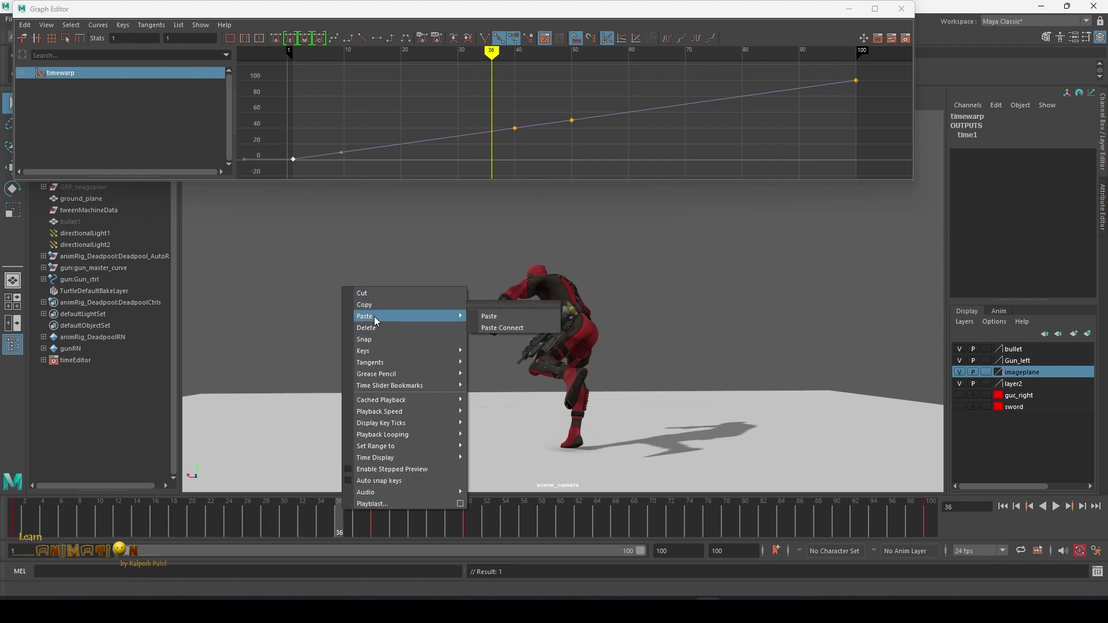
pyautogui.click(263, 379)
# Delete the key at frame 40 from the timewarp curve.
pyautogui.rightClick(519, 125)
pyautogui.click(521, 130)
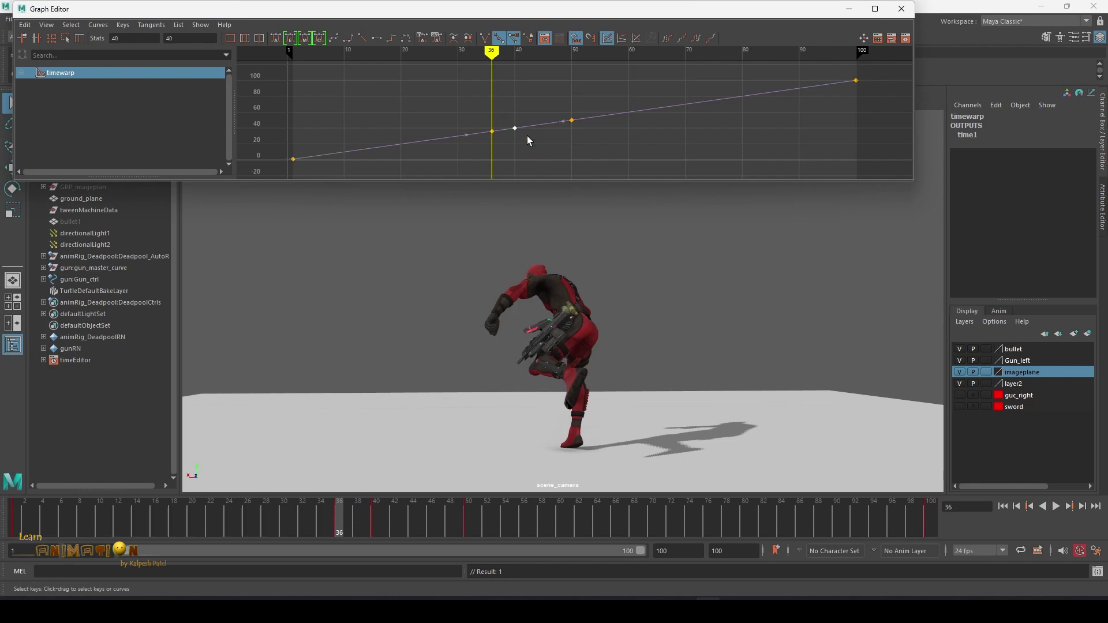
pyautogui.press('Delete')
# Scrub to the mid-air pose and shift the timewarp key at frame 50 to frame 63, keeping its value.
pyautogui.moveTo(341, 519); pyautogui.dragTo(438, 518)
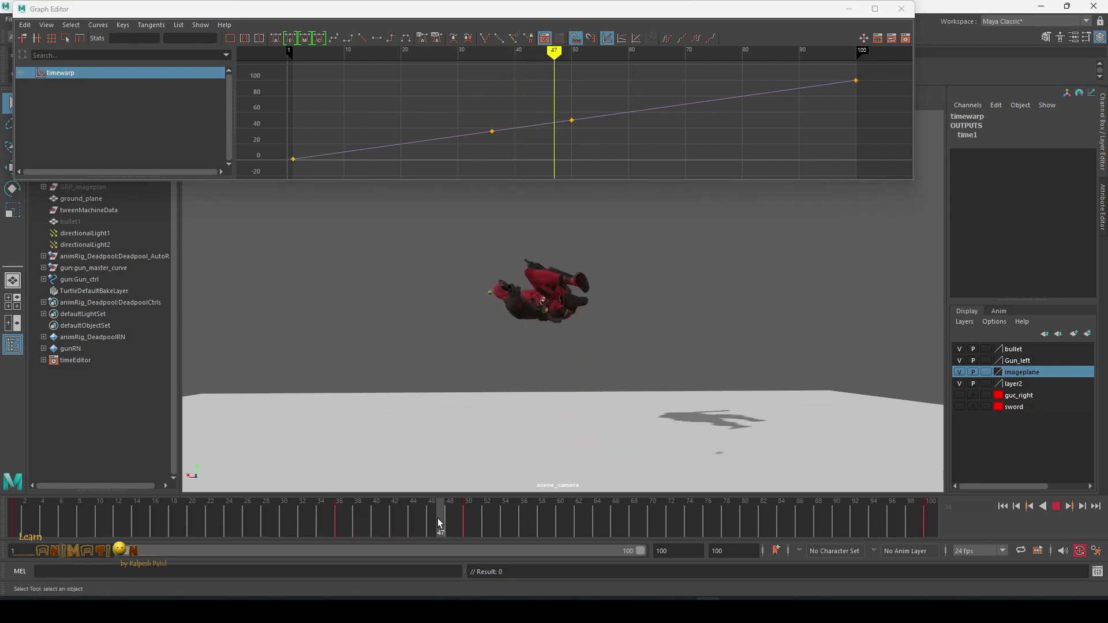
pyautogui.moveTo(561, 99); pyautogui.dragTo(594, 130)
pyautogui.keyDown('shift'); pyautogui.moveTo(595, 143); pyautogui.dragTo(673, 136, button='middle'); pyautogui.keyUp('shift')
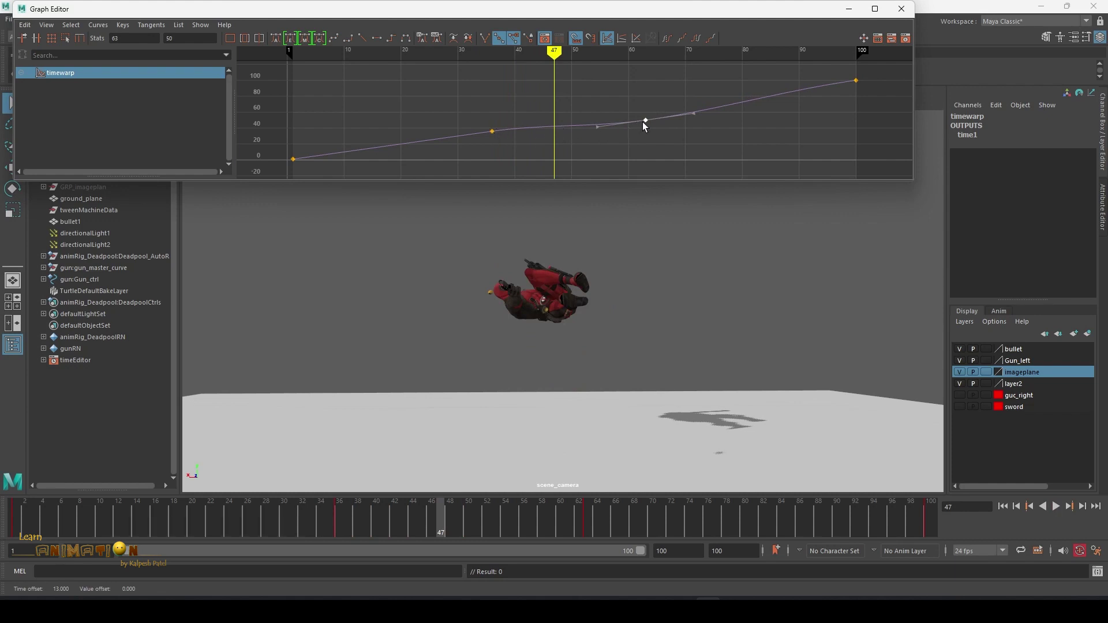
# Play back the animation to review the slowed jump.
pyautogui.moveTo(358, 520)
pyautogui.mouseDown()
pyautogui.moveTo(320, 521)
pyautogui.moveTo(475, 521)
pyautogui.moveTo(358, 522)
pyautogui.mouseUp()
pyautogui.click(1056, 506)
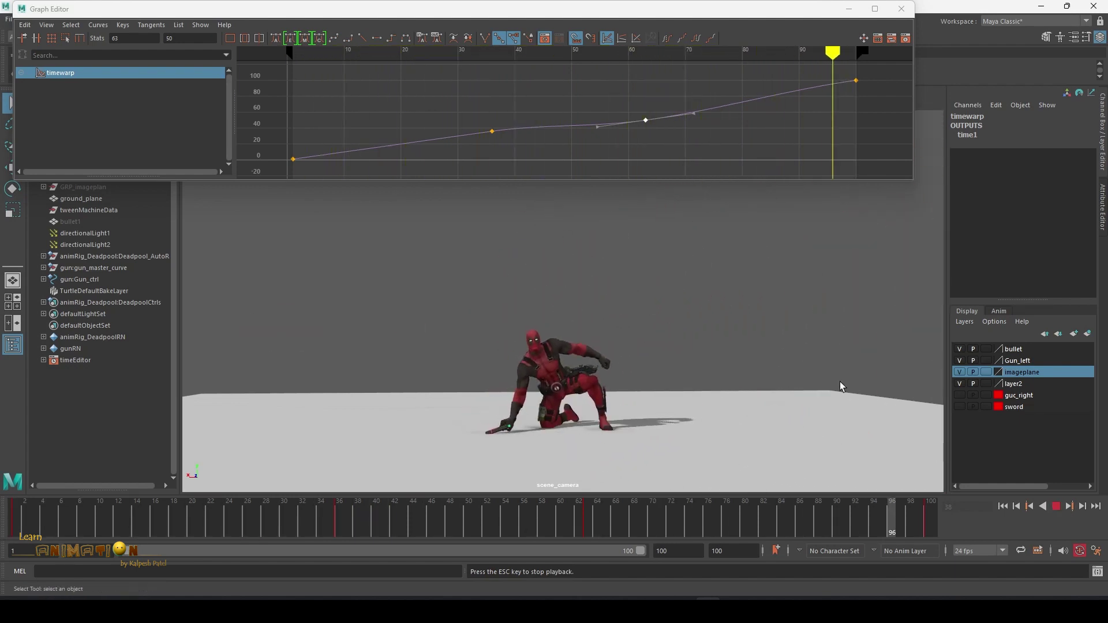
pyautogui.click(1055, 506)
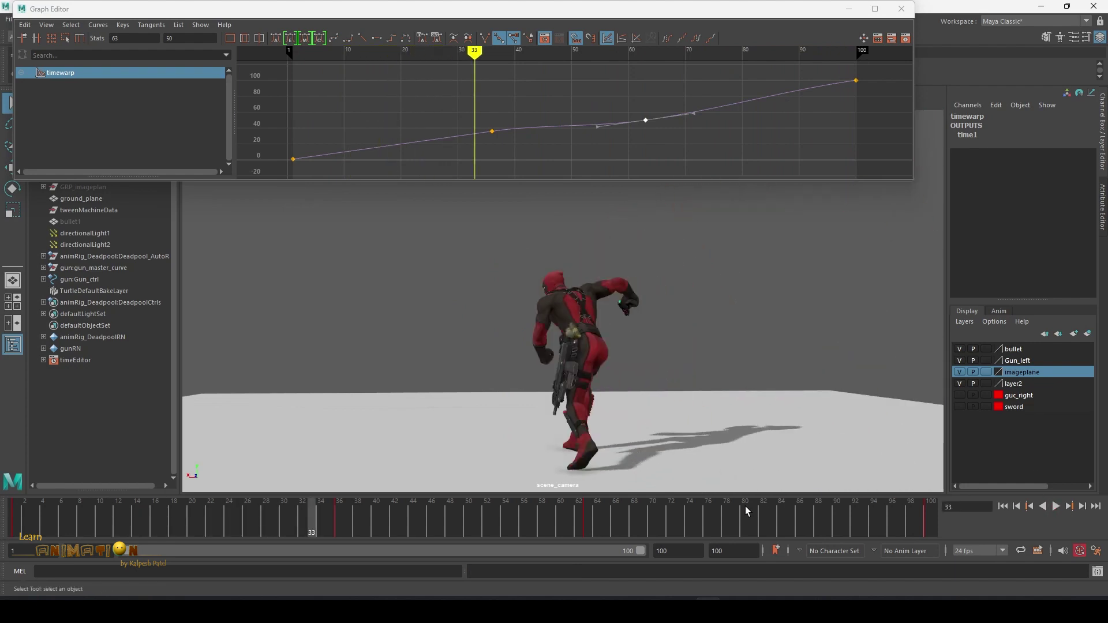
pyautogui.click(594, 511)
pyautogui.moveTo(619, 95); pyautogui.dragTo(776, 140)
pyautogui.keyDown('shift'); pyautogui.moveTo(690, 136); pyautogui.dragTo(724, 135, button='middle'); pyautogui.keyUp('shift')
pyautogui.hotkey('ctrl', 'z')
# Shift the last two timewarp keys together 17 frames later, to frames 80 and 117.
pyautogui.scroll(2, 787, 129)
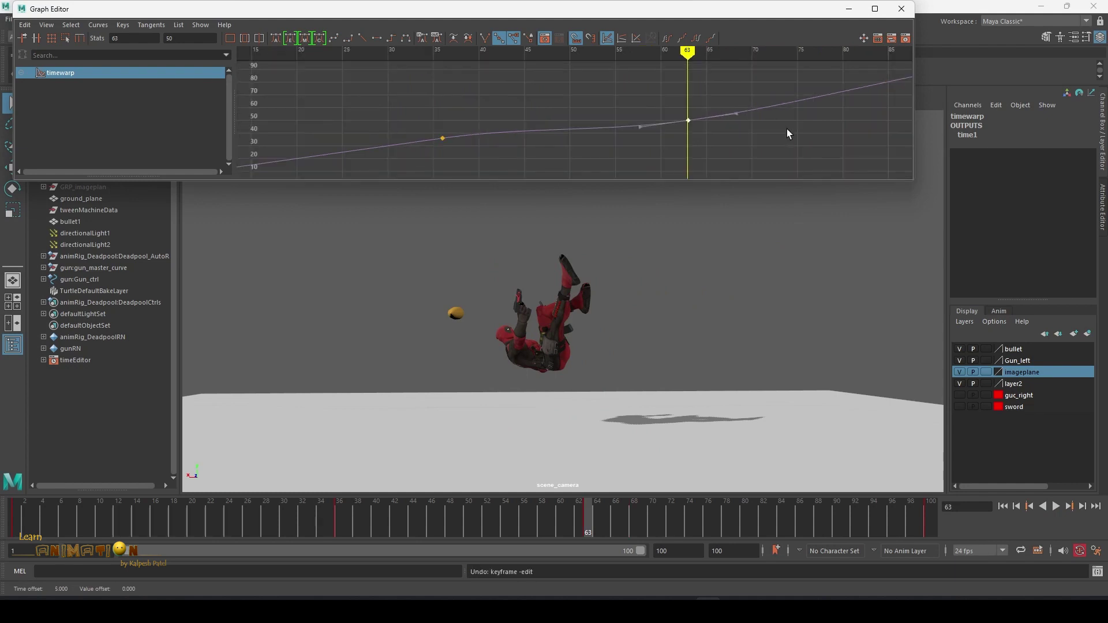
pyautogui.scroll(-3, 790, 101)
pyautogui.moveTo(798, 82); pyautogui.dragTo(597, 151)
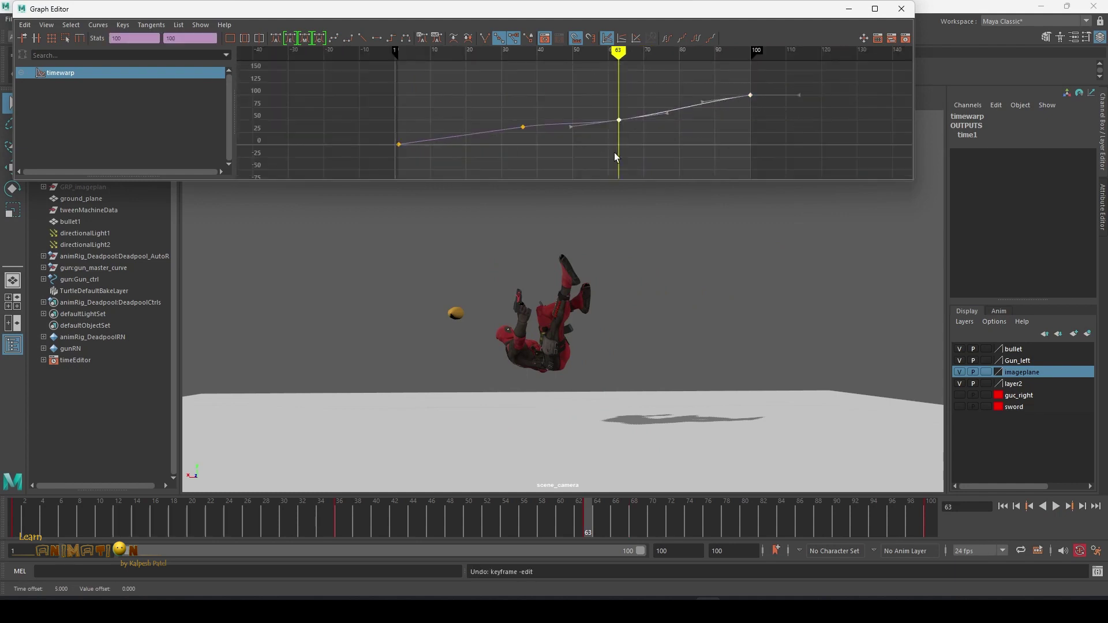
pyautogui.keyDown('shift'); pyautogui.moveTo(711, 141); pyautogui.dragTo(771, 144, button='middle'); pyautogui.keyUp('shift')
# Apply linear tangents to all keys of the timewarp curve and deselect them.
pyautogui.moveTo(467, 101); pyautogui.dragTo(705, 134)
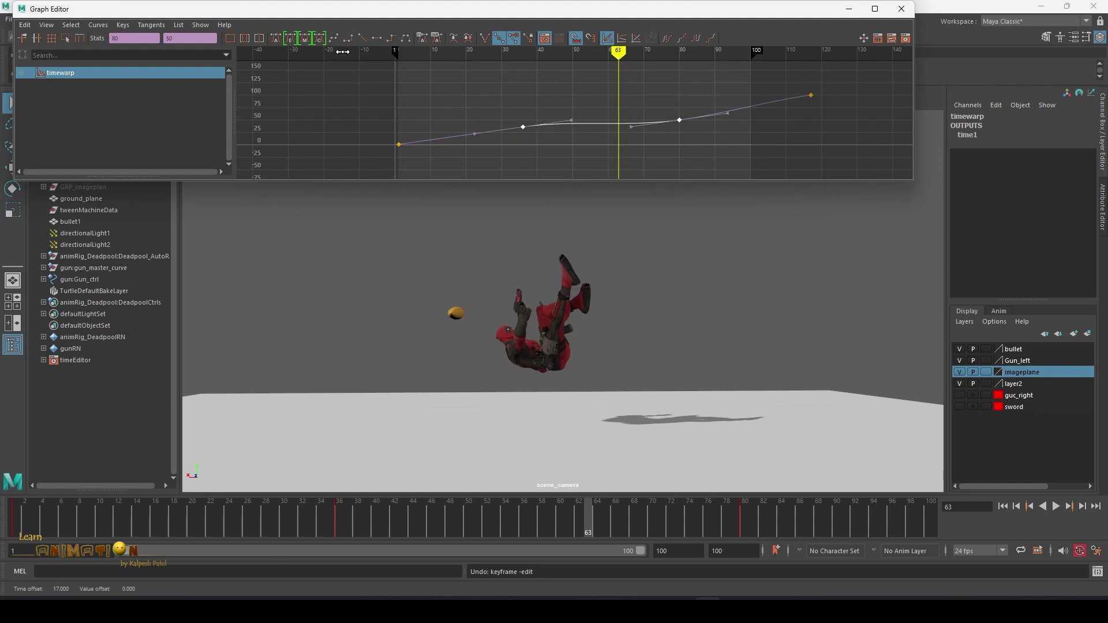
pyautogui.click(362, 38)
pyautogui.click(545, 133)
pyautogui.moveTo(371, 93); pyautogui.dragTo(853, 160)
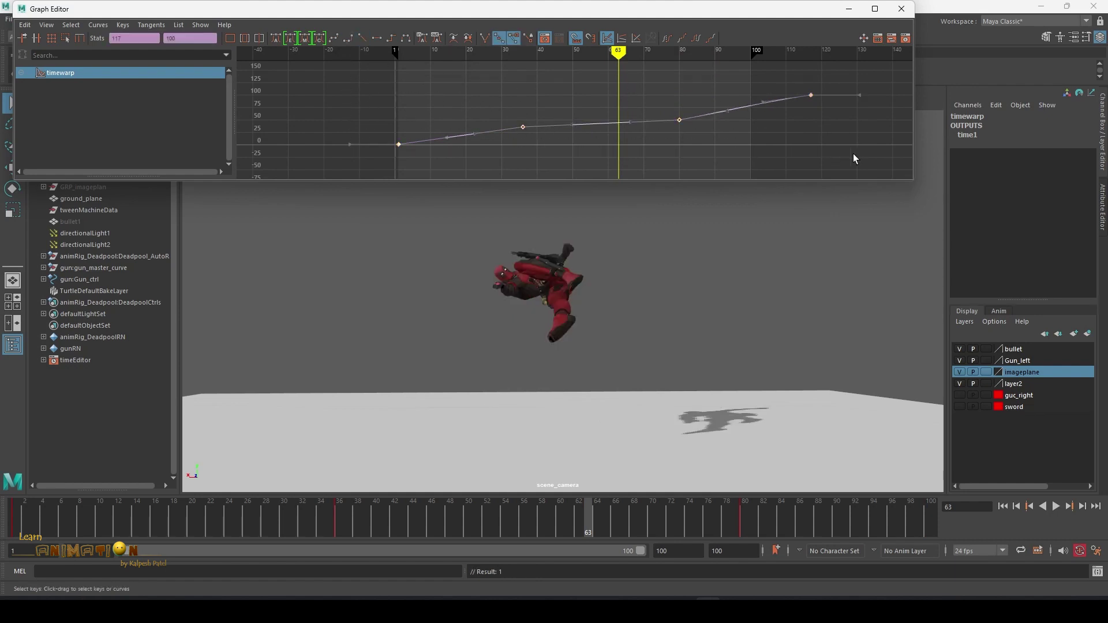
pyautogui.click(361, 39)
pyautogui.click(438, 75)
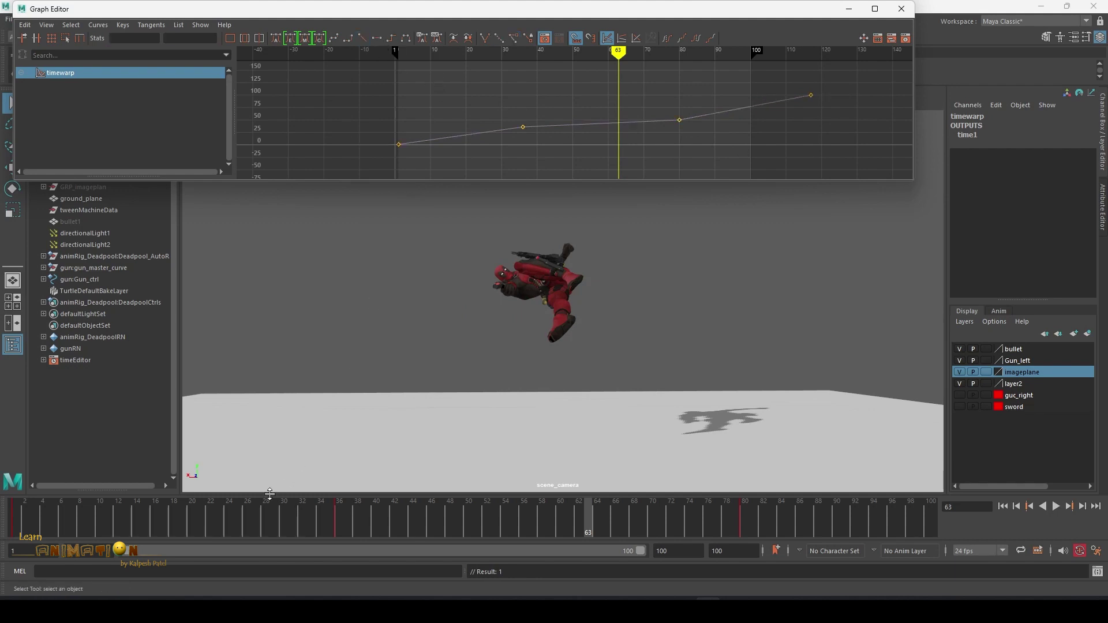
# Go to frame 18 and play back the animation with the straightened timewarp curve.
pyautogui.click(171, 513)
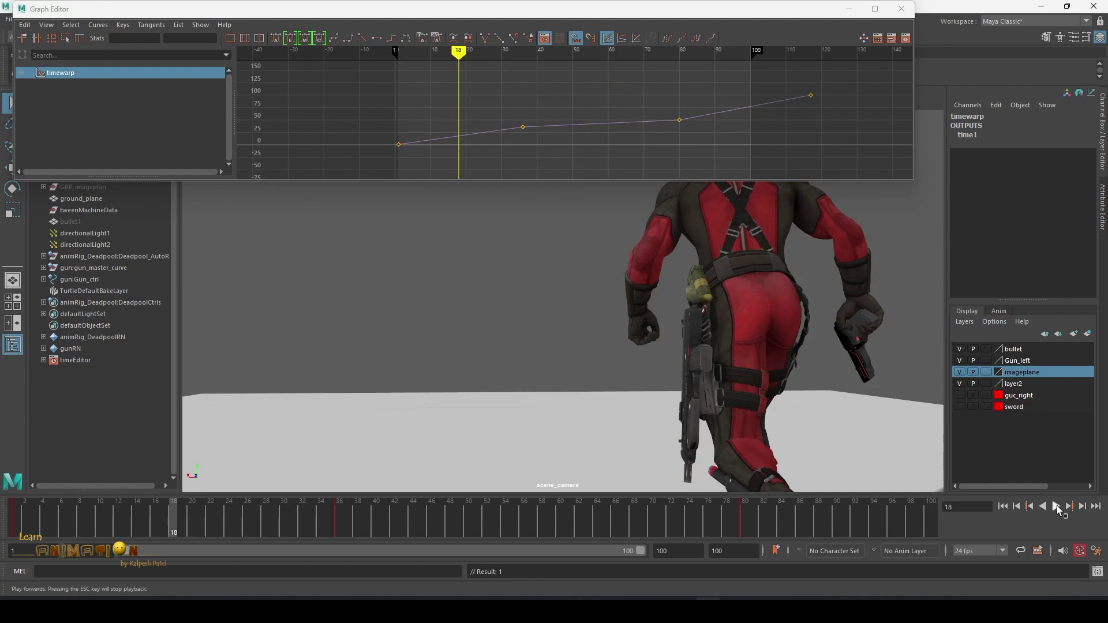
pyautogui.click(1056, 506)
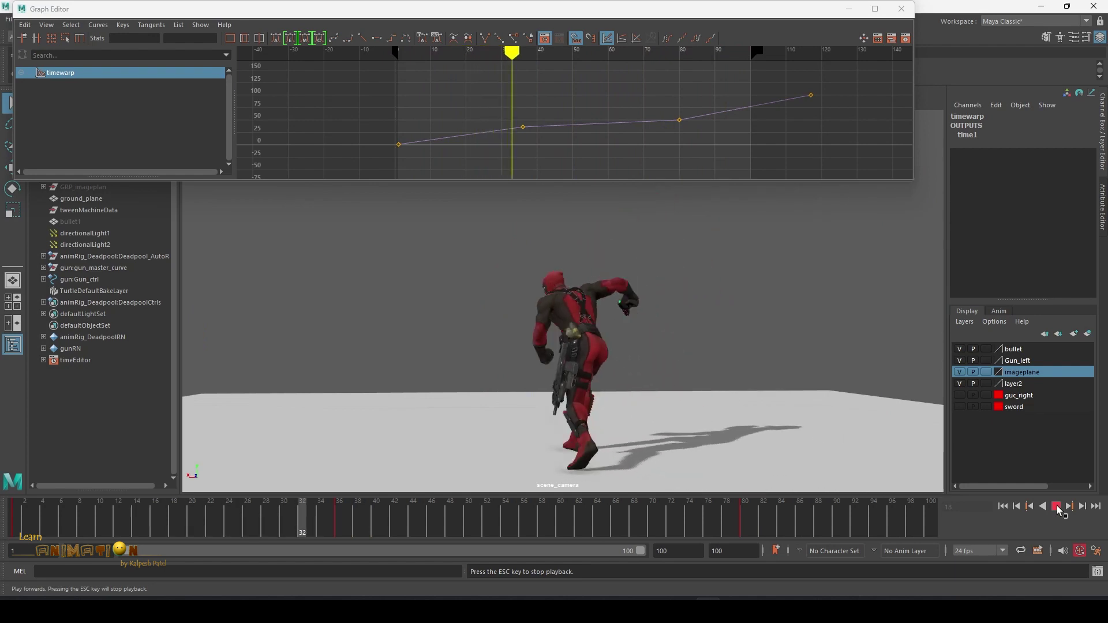
pyautogui.click(1057, 505)
# Scrub to frame 100, select the last timewarp key and extend the animation's end time to frame 200.
pyautogui.moveTo(447, 507); pyautogui.dragTo(927, 514)
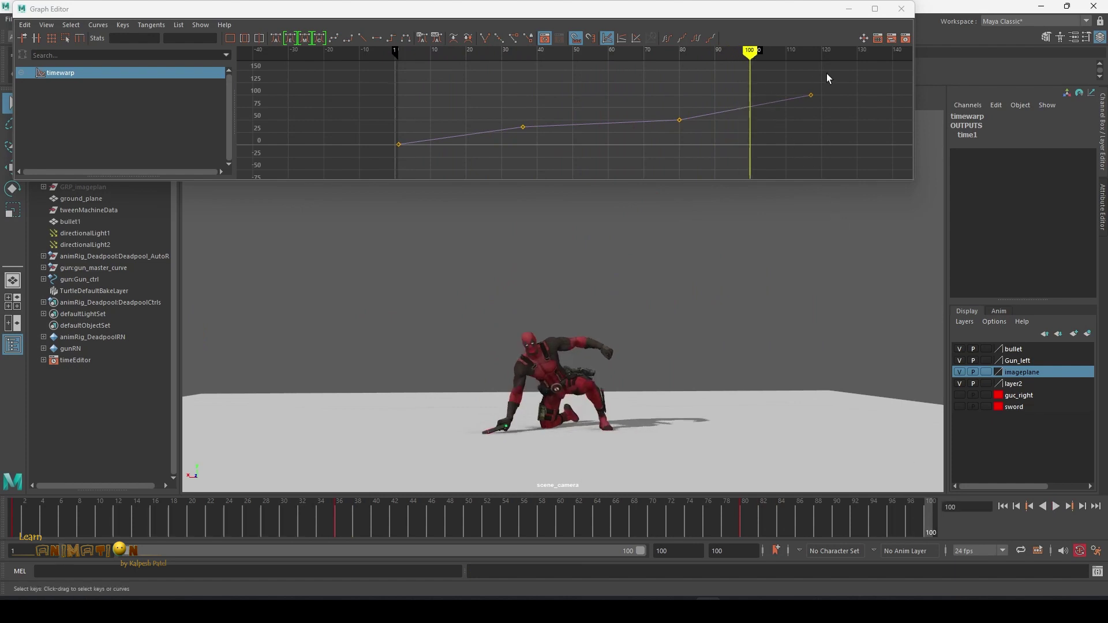
pyautogui.moveTo(829, 91); pyautogui.dragTo(806, 104)
pyautogui.doubleClick(713, 551)
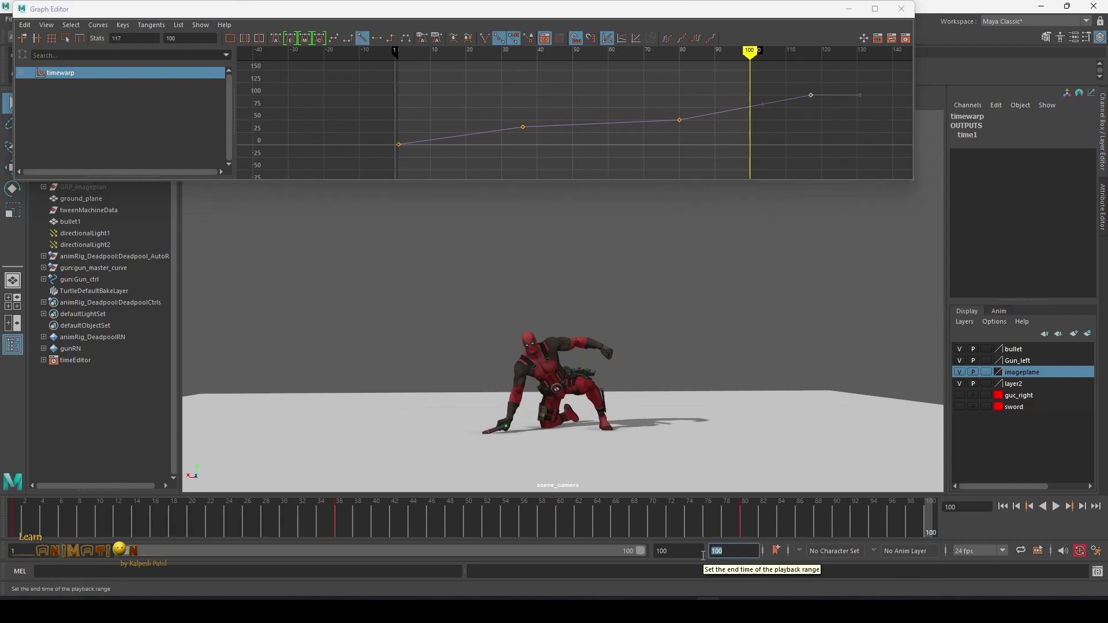
pyautogui.write('200')
pyautogui.press('Return')
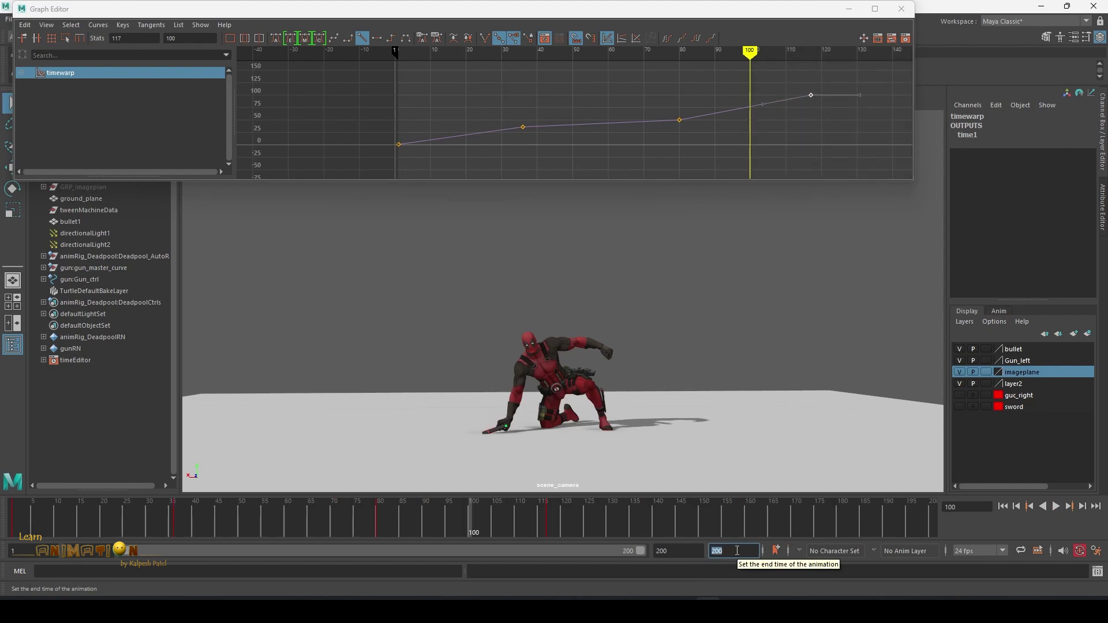
pyautogui.click(737, 550)
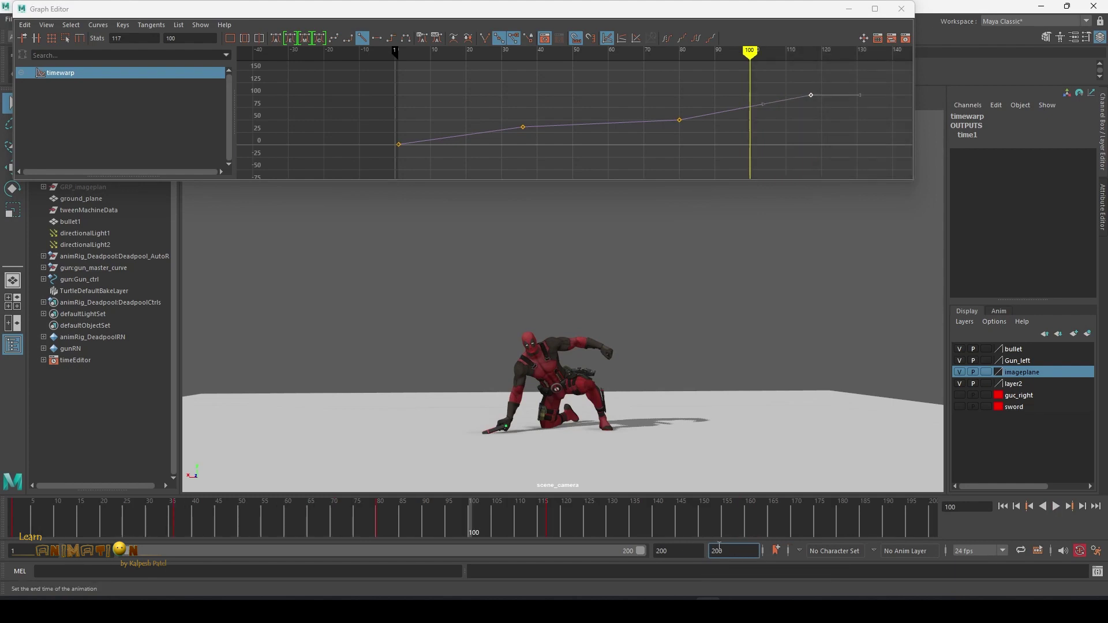
# Stop the playback and undo the move of the last timewarp key to frame 200.
pyautogui.click(546, 513)
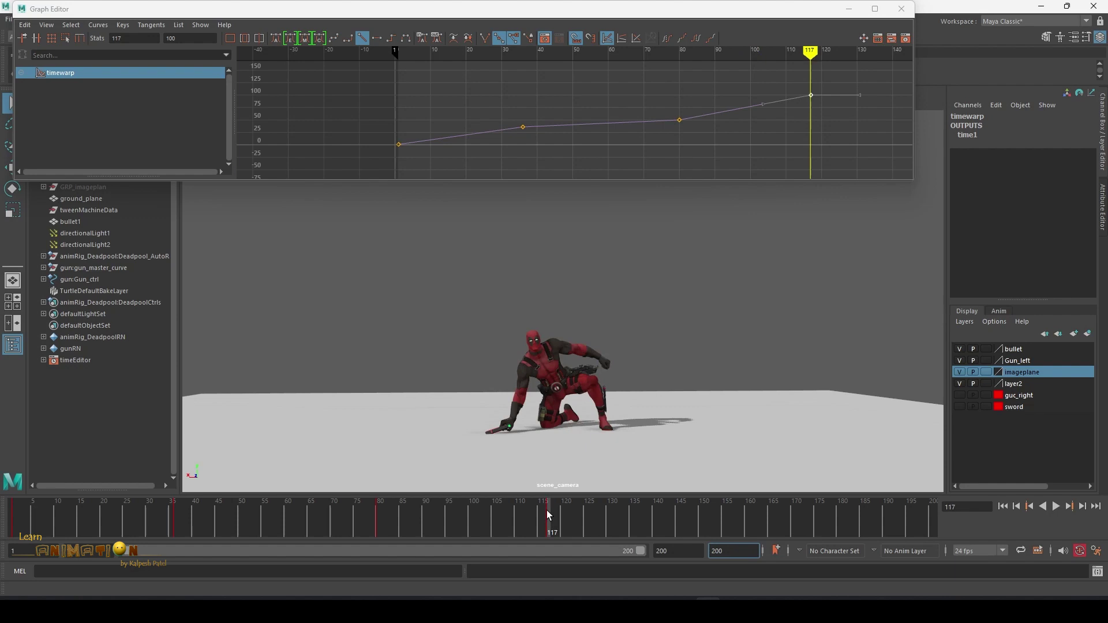
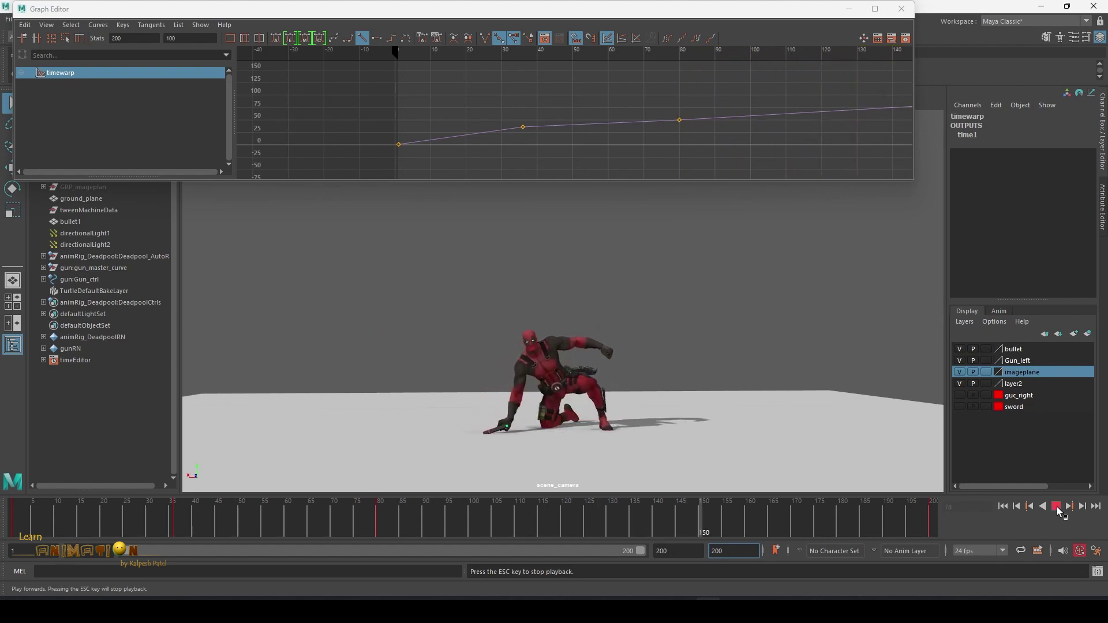
pyautogui.click(1057, 507)
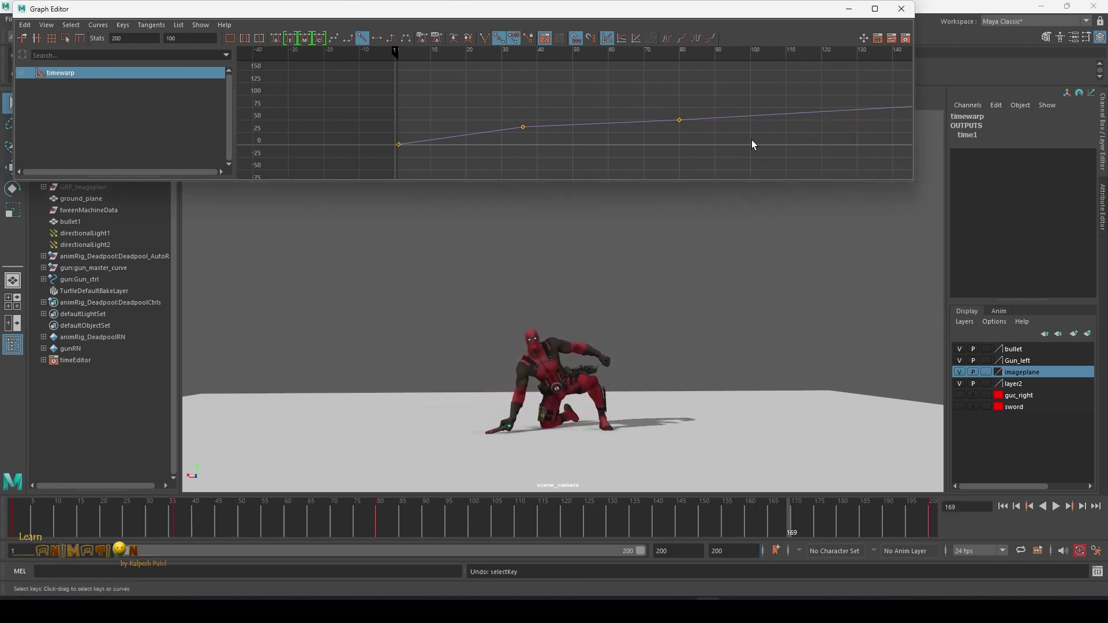
pyautogui.hotkey('ctrl', 'z')
pyautogui.hotkey('ctrl', 'z')
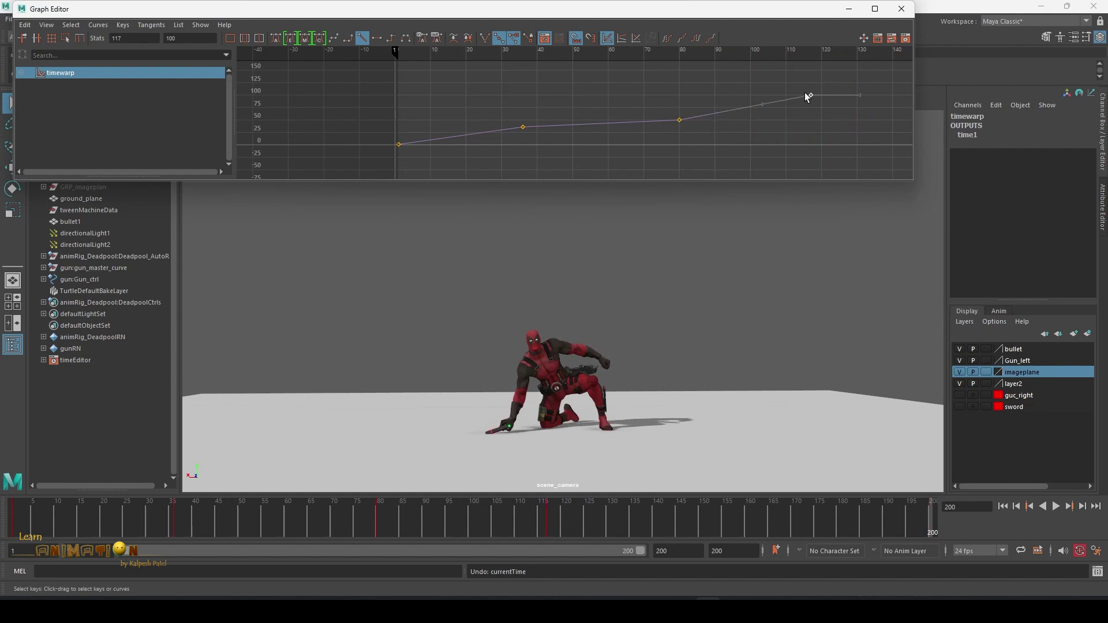
# Select the last two timewarp keys and shift them together 43 frames later, to frames 123 and 160.
pyautogui.moveTo(706, 128); pyautogui.dragTo(669, 132)
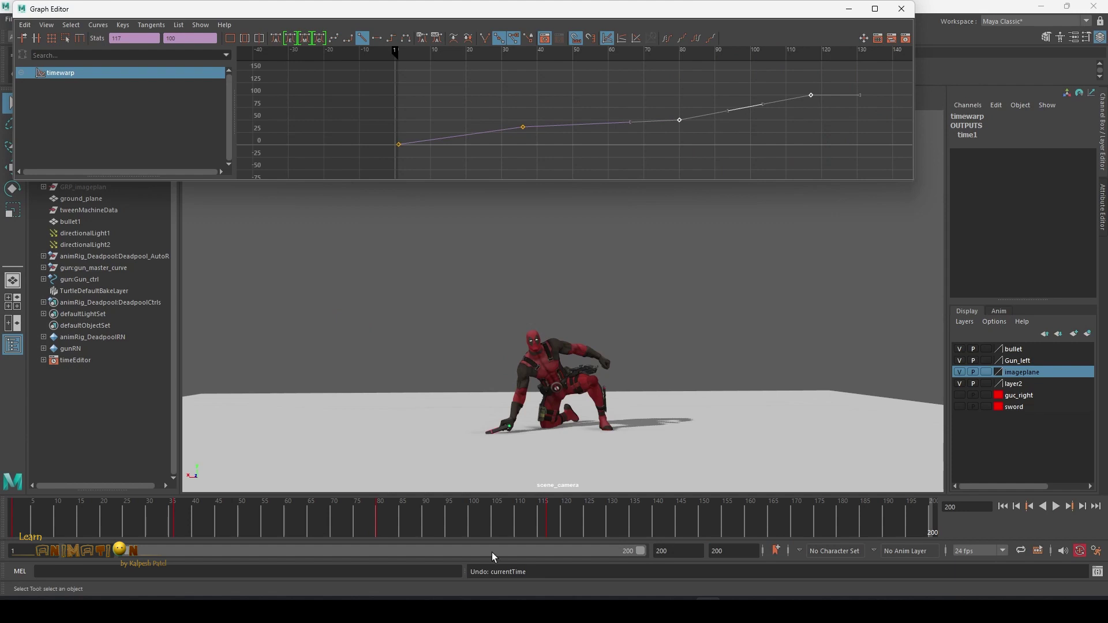
pyautogui.keyDown('shift'); pyautogui.moveTo(379, 516); pyautogui.dragTo(556, 512); pyautogui.keyUp('shift')
pyautogui.click(356, 520)
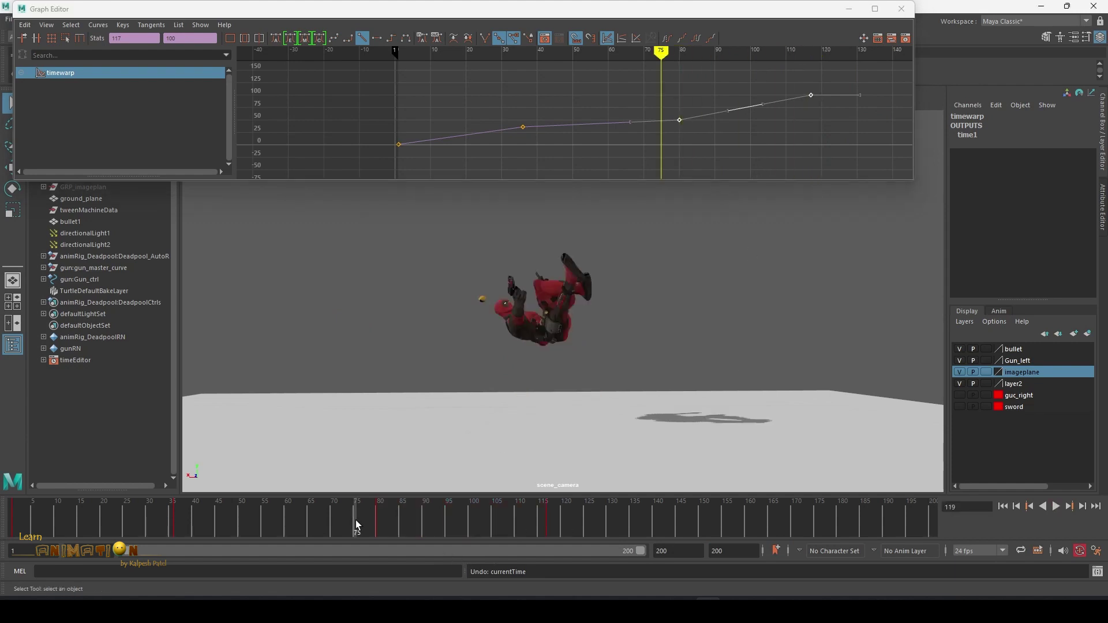
pyautogui.keyDown('shift'); pyautogui.moveTo(376, 514); pyautogui.dragTo(559, 513); pyautogui.keyUp('shift')
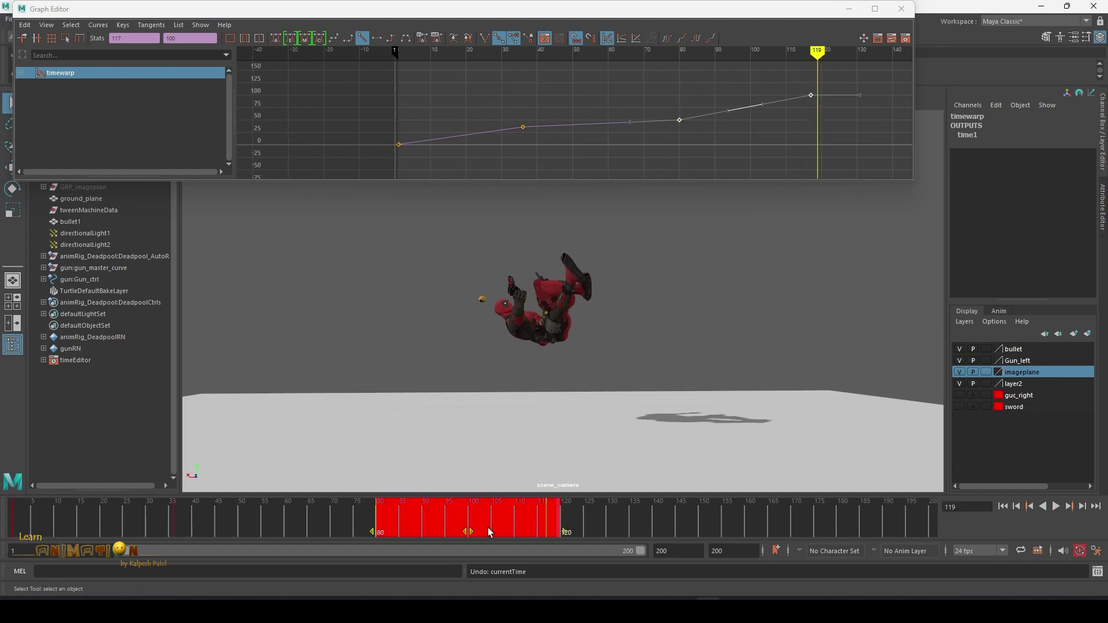
pyautogui.hotkey('alt', 'v')
pyautogui.moveTo(467, 534); pyautogui.dragTo(664, 536)
pyautogui.hotkey('alt', 'v')
# Scrub back to the take-off and play back the animation to check the longer slow motion.
pyautogui.click(420, 518)
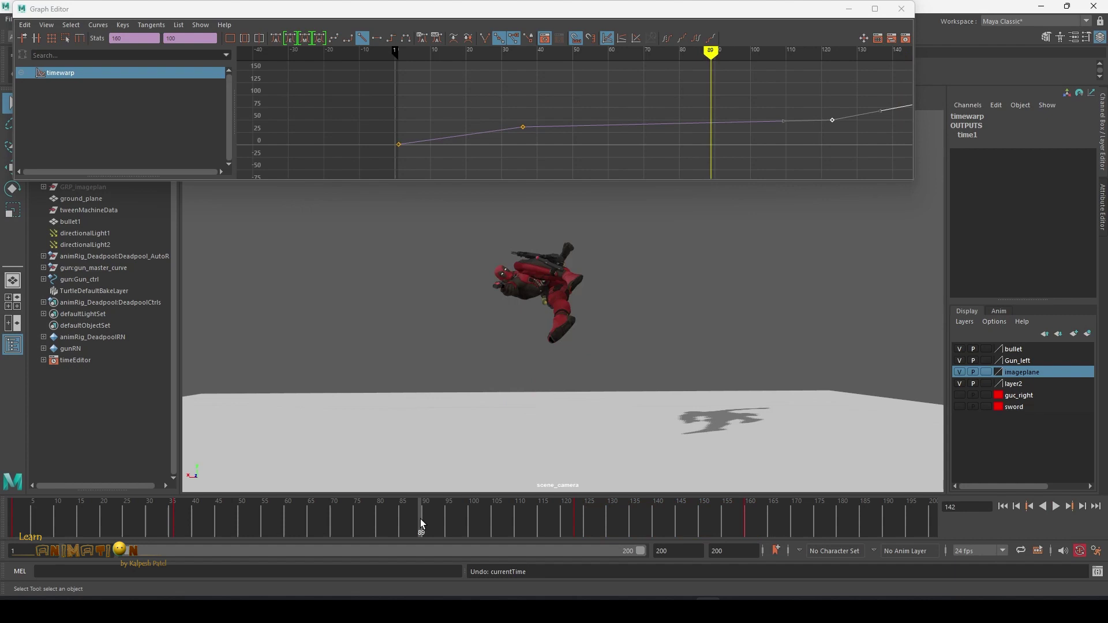
pyautogui.moveTo(192, 520); pyautogui.dragTo(156, 519)
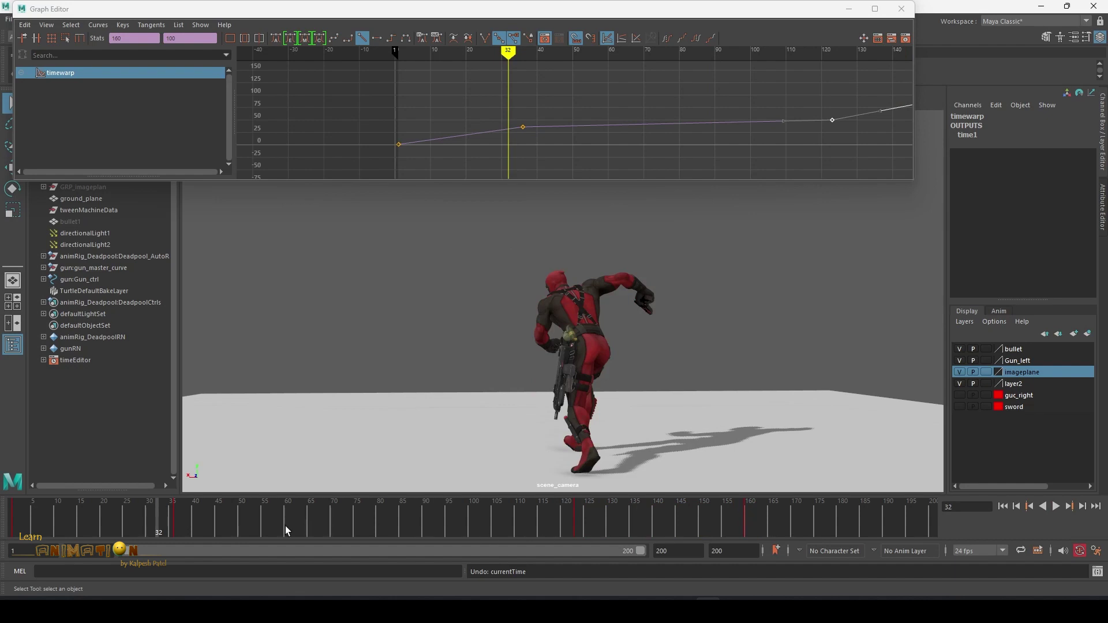
pyautogui.click(1055, 506)
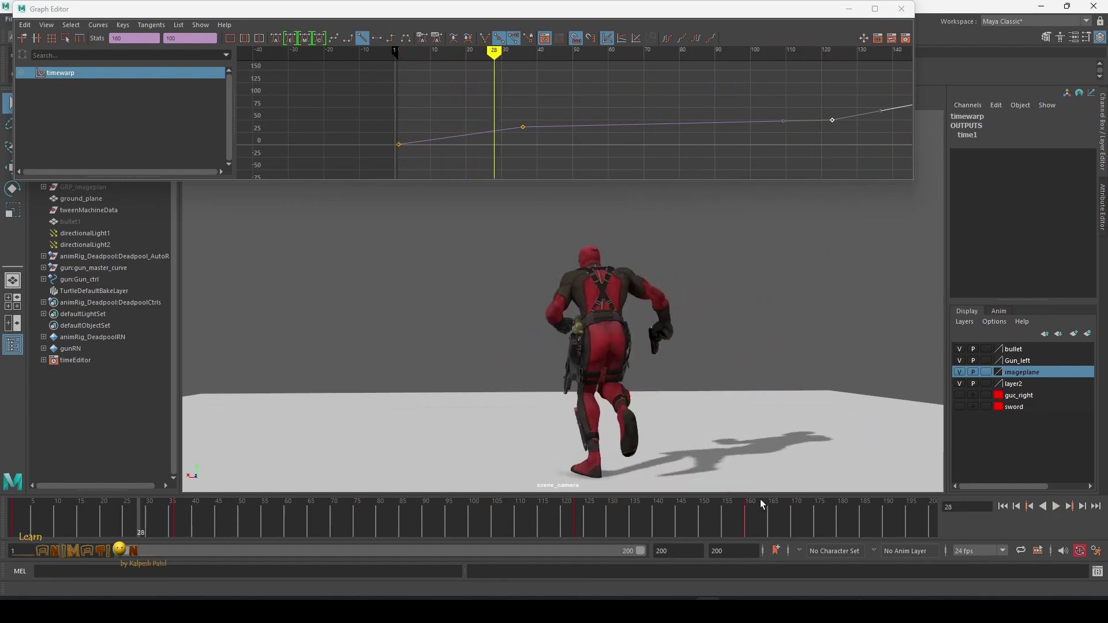
# Shift the timewarp keys at frames 123 and 160 together 7 frames later, to frames 130 and 167.
pyautogui.click(685, 508)
pyautogui.keyDown('shift'); pyautogui.moveTo(744, 508); pyautogui.dragTo(577, 522); pyautogui.keyUp('shift')
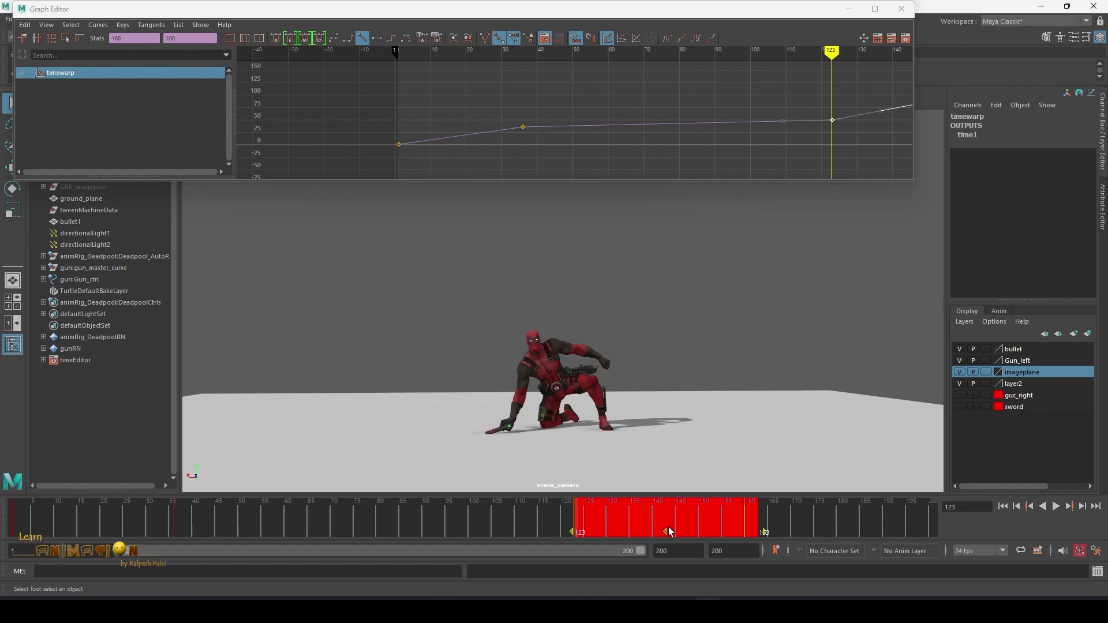
pyautogui.hotkey('alt', 'v')
pyautogui.moveTo(669, 531); pyautogui.dragTo(700, 531)
pyautogui.hotkey('alt', 'v')
pyautogui.click(821, 518)
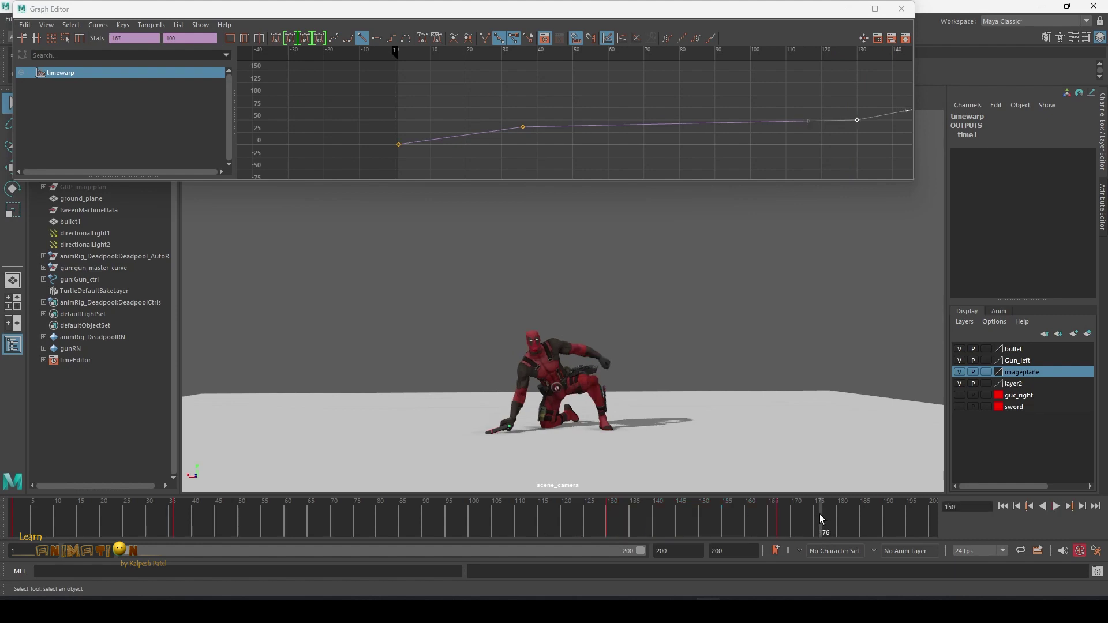
# Set the animation's end time to frame 180 and play back the slow-motion jump.
pyautogui.moveTo(781, 518); pyautogui.dragTo(838, 515)
pyautogui.click(728, 550)
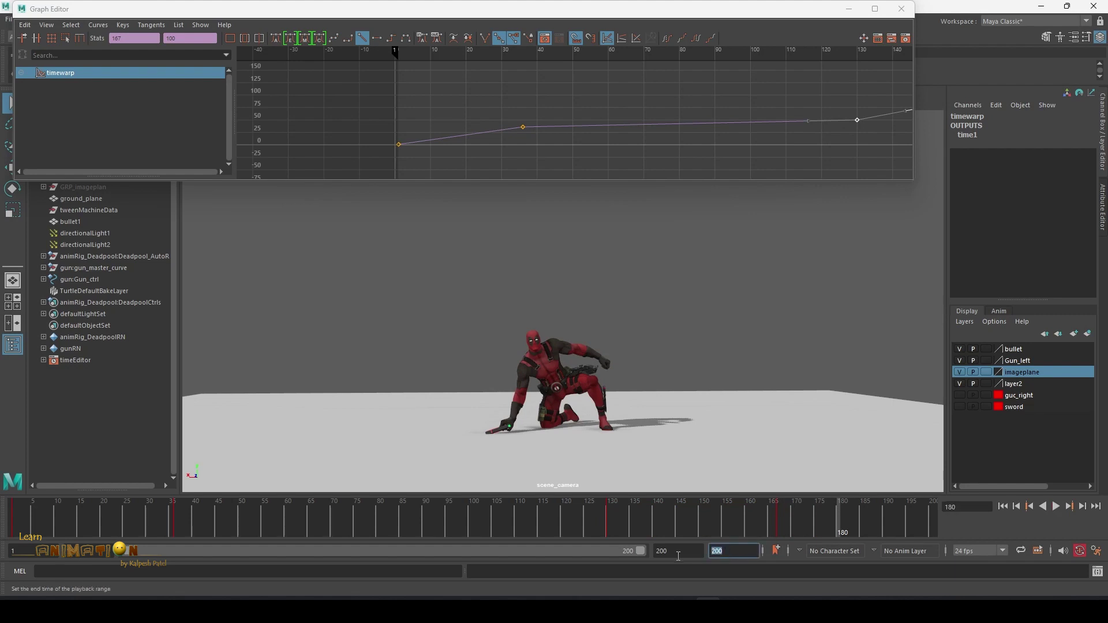
pyautogui.write('180')
pyautogui.press('Return')
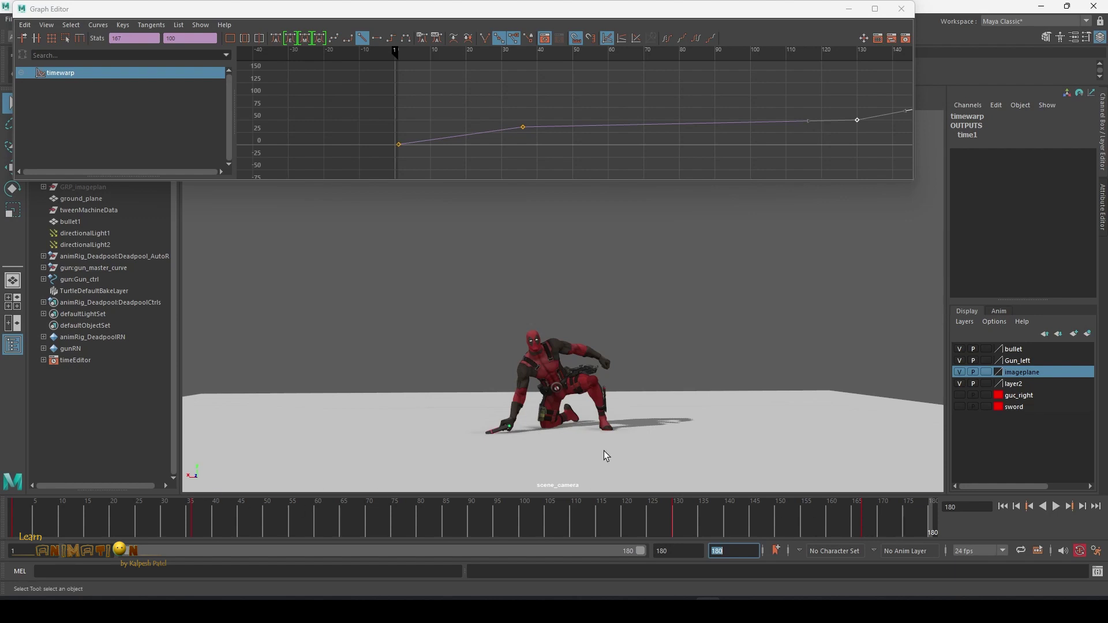
pyautogui.click(1053, 506)
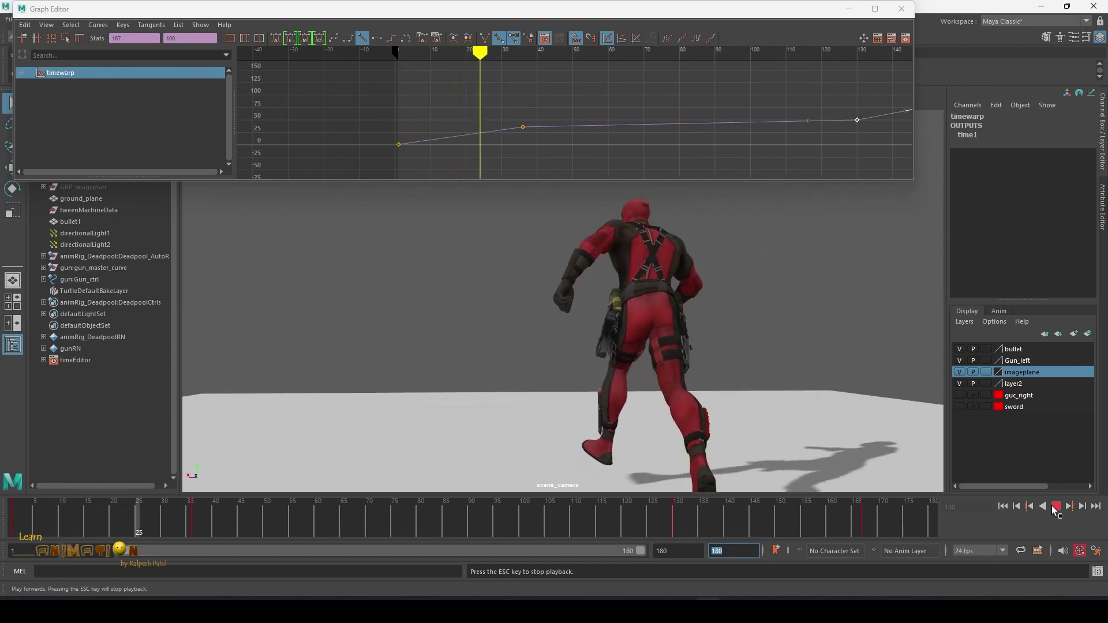
pyautogui.click(1051, 506)
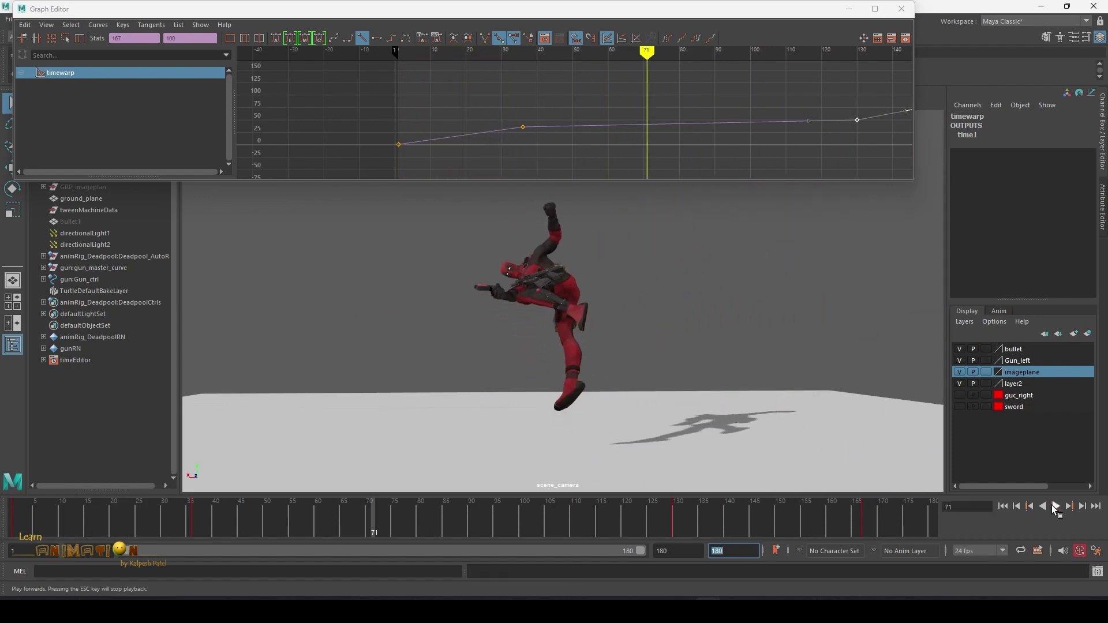
# Check the poses at frames 50, 130 and 167, and move the last timewarp key earlier to frame 151.
pyautogui.click(831, 80)
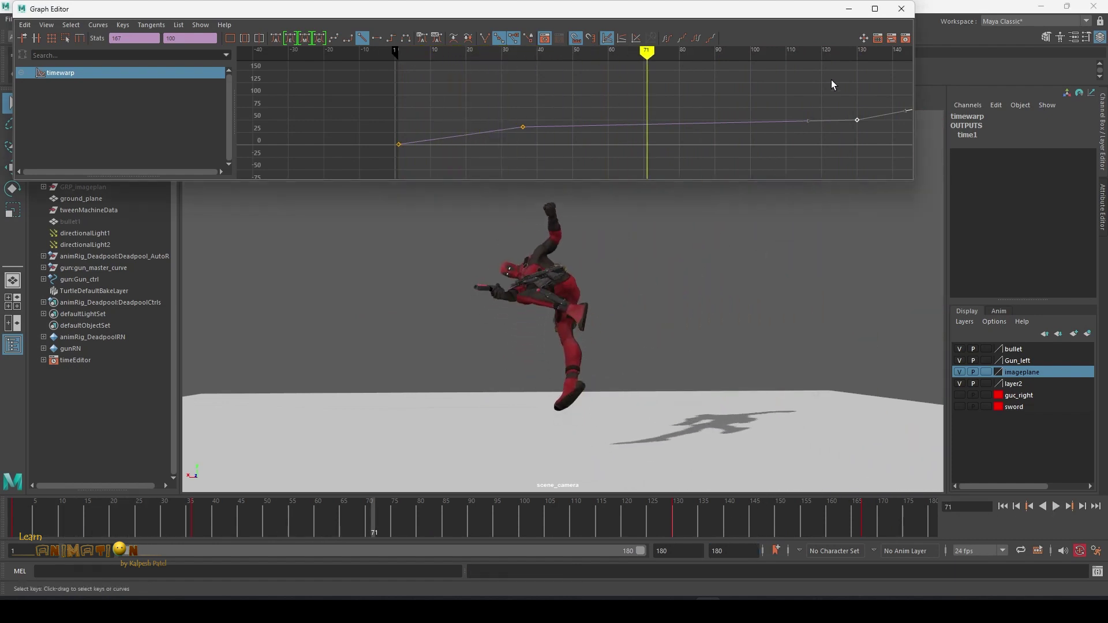
pyautogui.moveTo(244, 521); pyautogui.dragTo(267, 517)
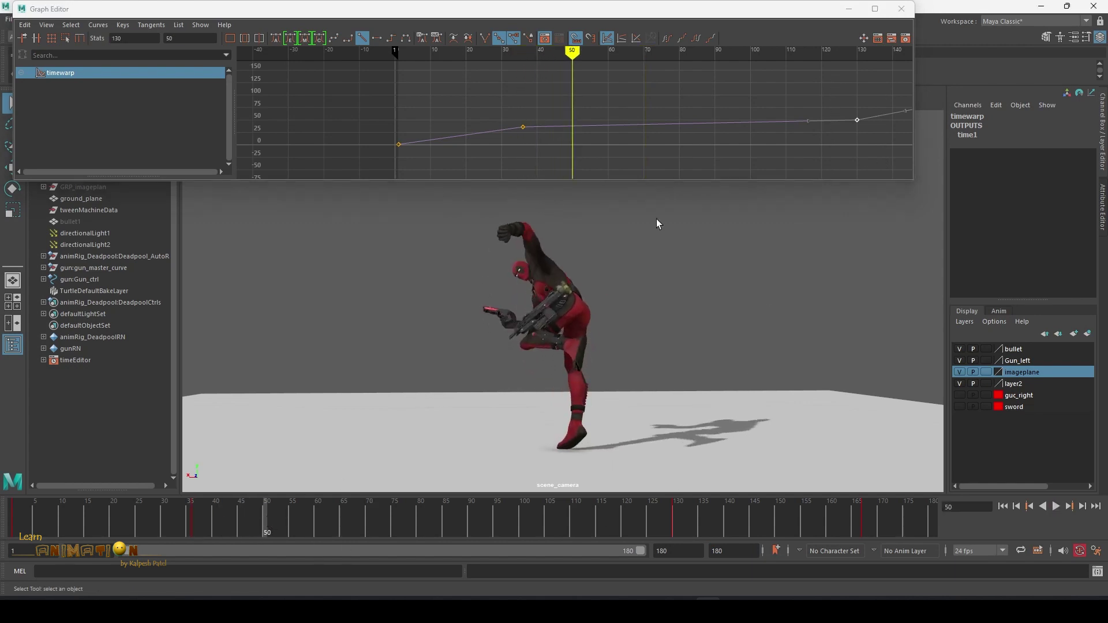
pyautogui.click(676, 511)
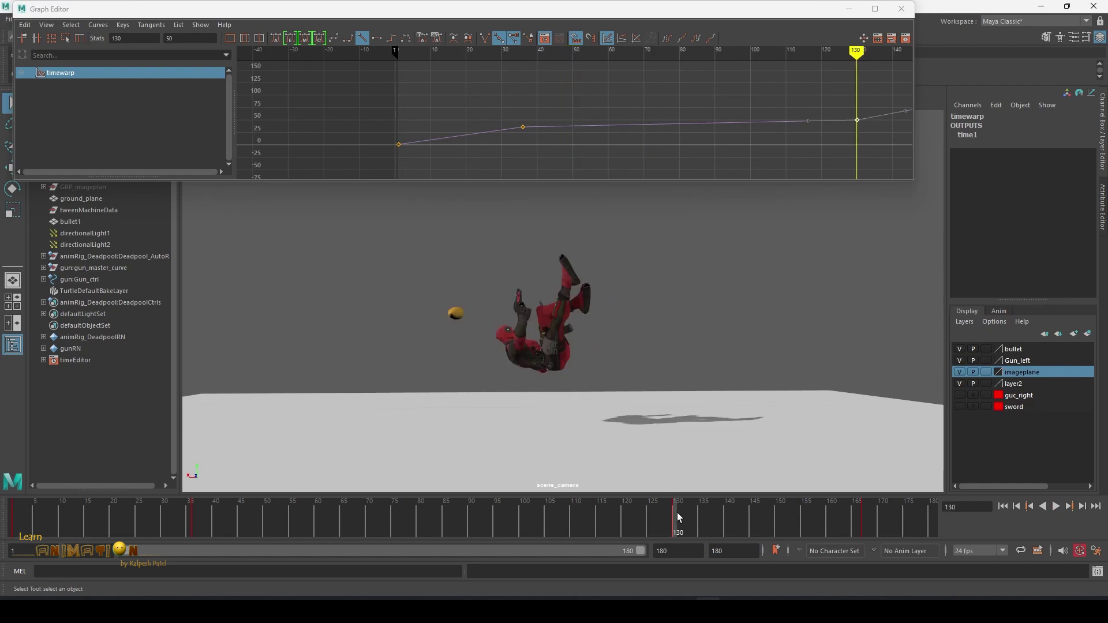
pyautogui.click(863, 510)
pyautogui.scroll(-5, 819, 89)
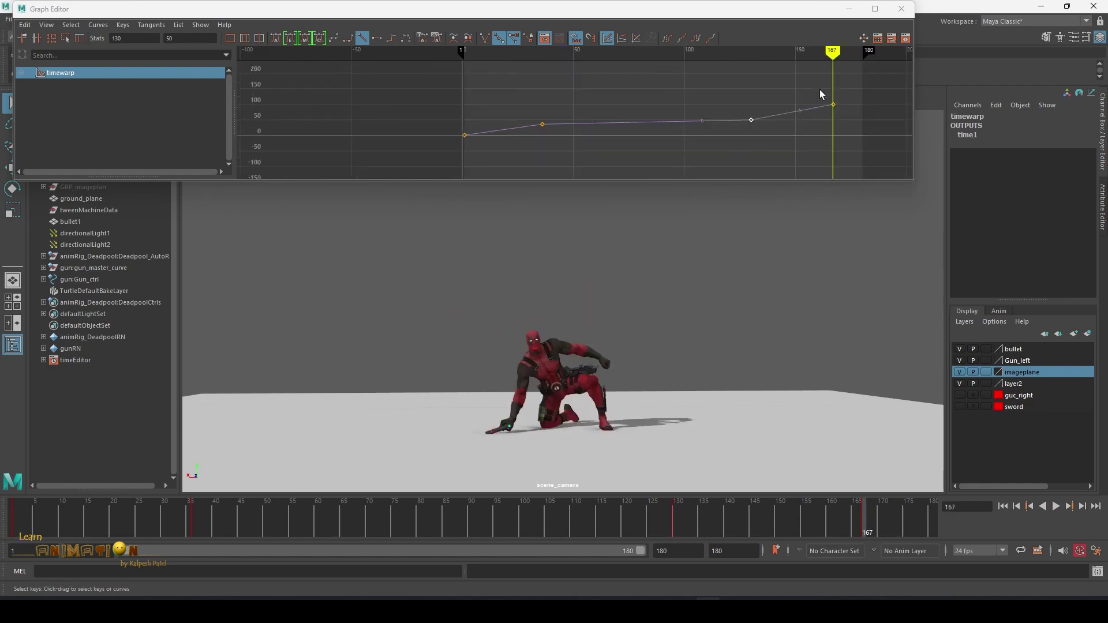
pyautogui.scroll(3, 789, 142)
pyautogui.keyDown('shift'); pyautogui.moveTo(808, 167); pyautogui.dragTo(684, 149, button='middle'); pyautogui.keyUp('shift')
pyautogui.hotkey('ctrl', 'z')
pyautogui.keyDown('shift'); pyautogui.moveTo(864, 142); pyautogui.dragTo(827, 138, button='middle'); pyautogui.keyUp('shift')
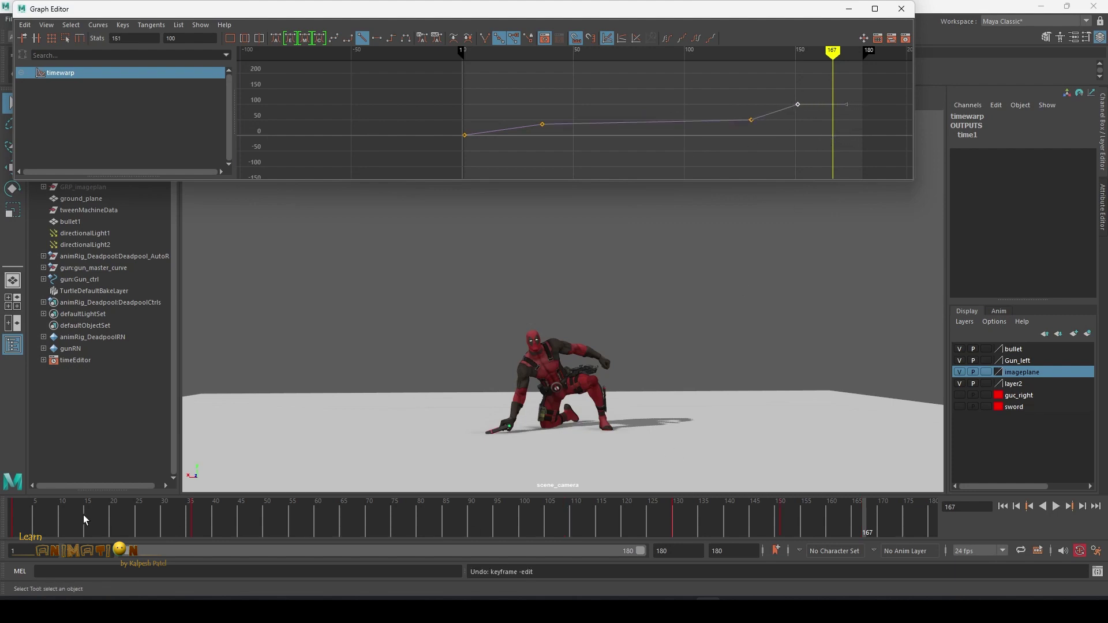
# Play back the animation from frame 13 to check the landing's faster timing.
pyautogui.click(77, 516)
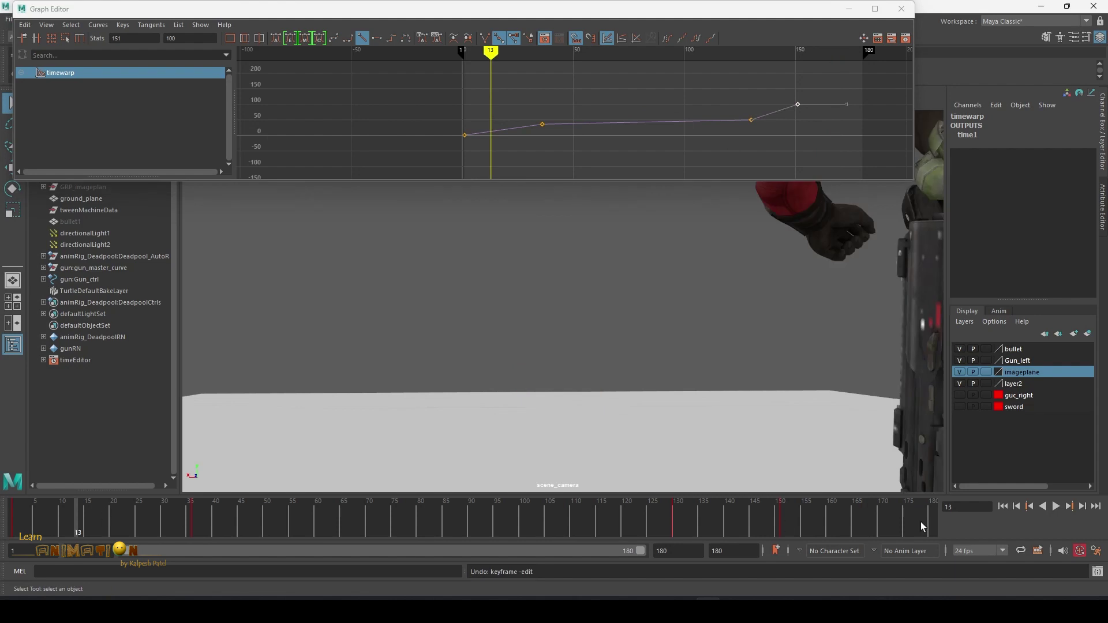
pyautogui.click(1055, 506)
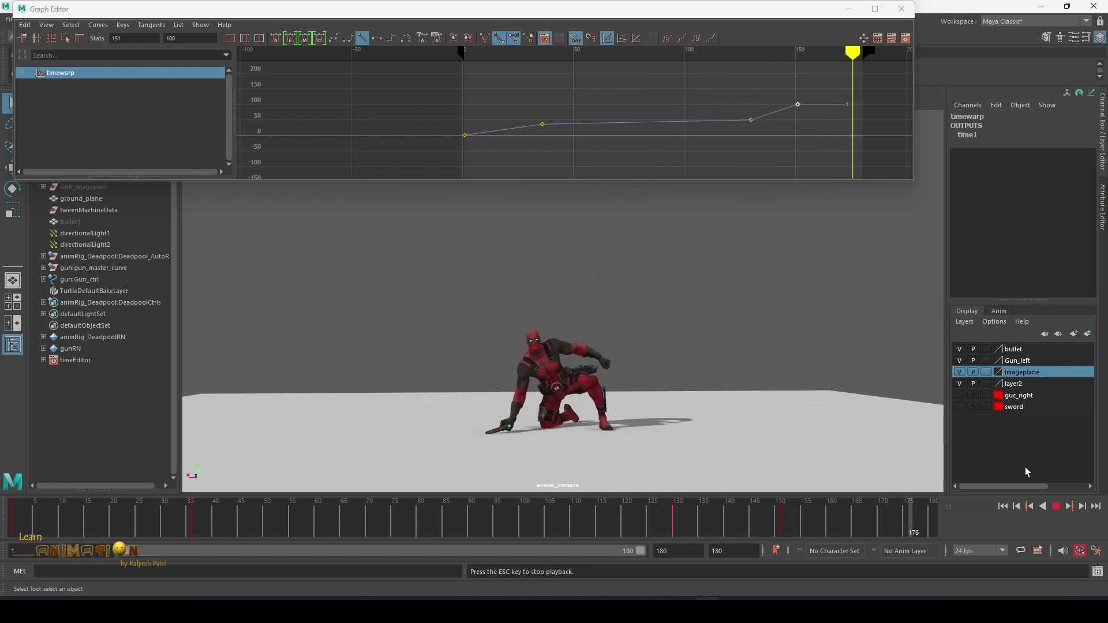
pyautogui.click(1057, 512)
# Move the second timewarp key to frame 26 and play back the animation to check the quicker take-off.
pyautogui.moveTo(75, 521); pyautogui.dragTo(14, 521)
pyautogui.moveTo(446, 90); pyautogui.dragTo(490, 150)
pyautogui.moveTo(597, 153); pyautogui.dragTo(571, 155, button='middle')
pyautogui.click(1055, 506)
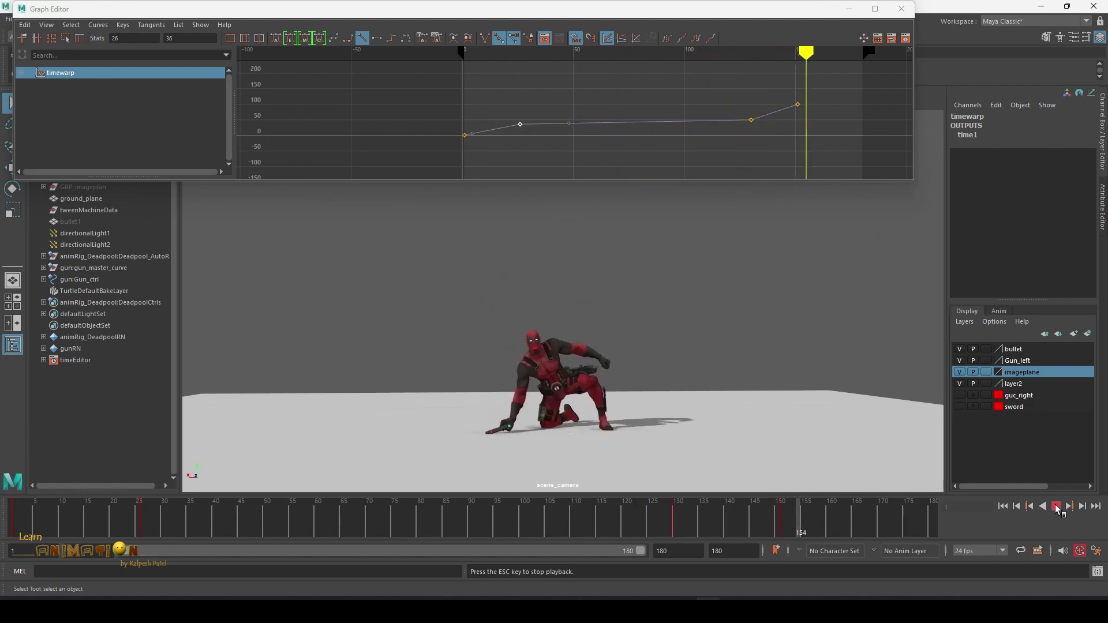
pyautogui.click(1056, 506)
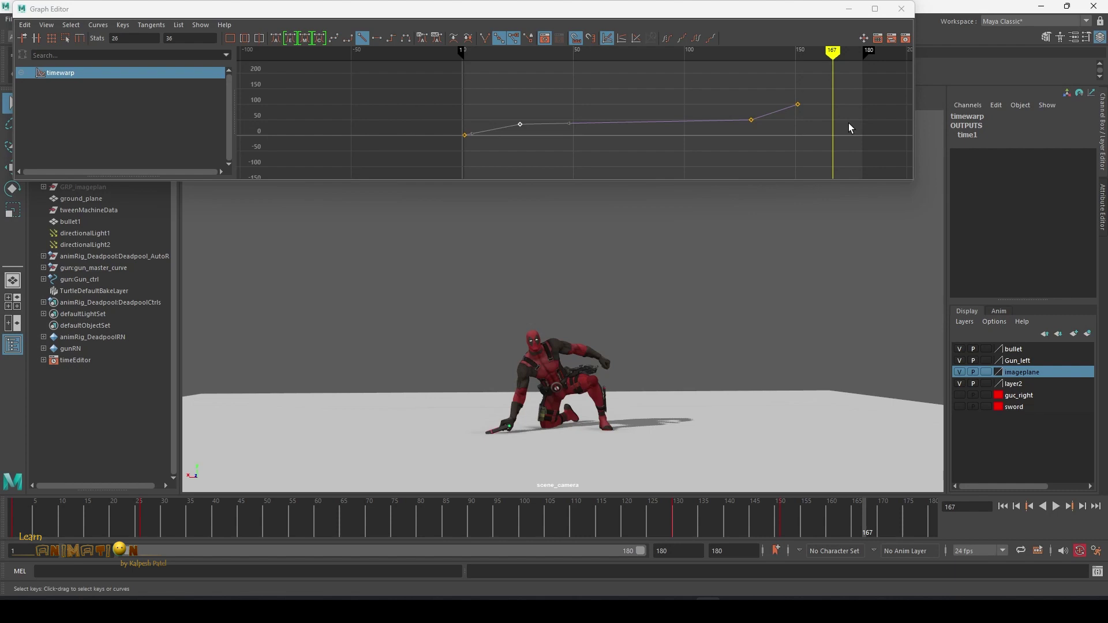
# Enlarge and reposition the Graph Editor, and select the scene time warp to show its curve.
pyautogui.click(848, 9)
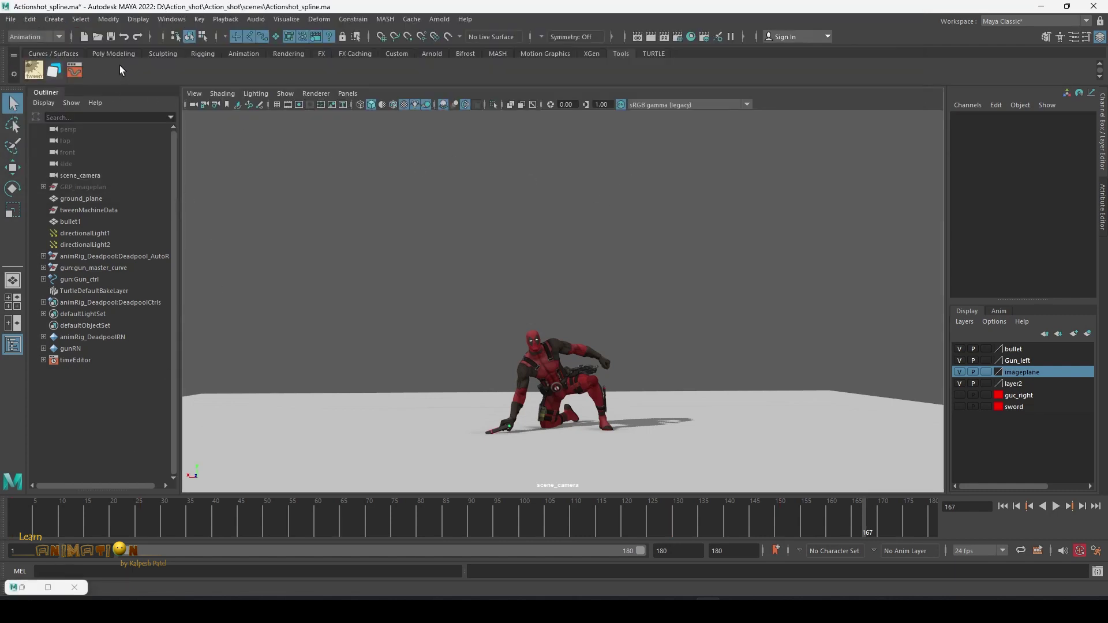
pyautogui.click(48, 587)
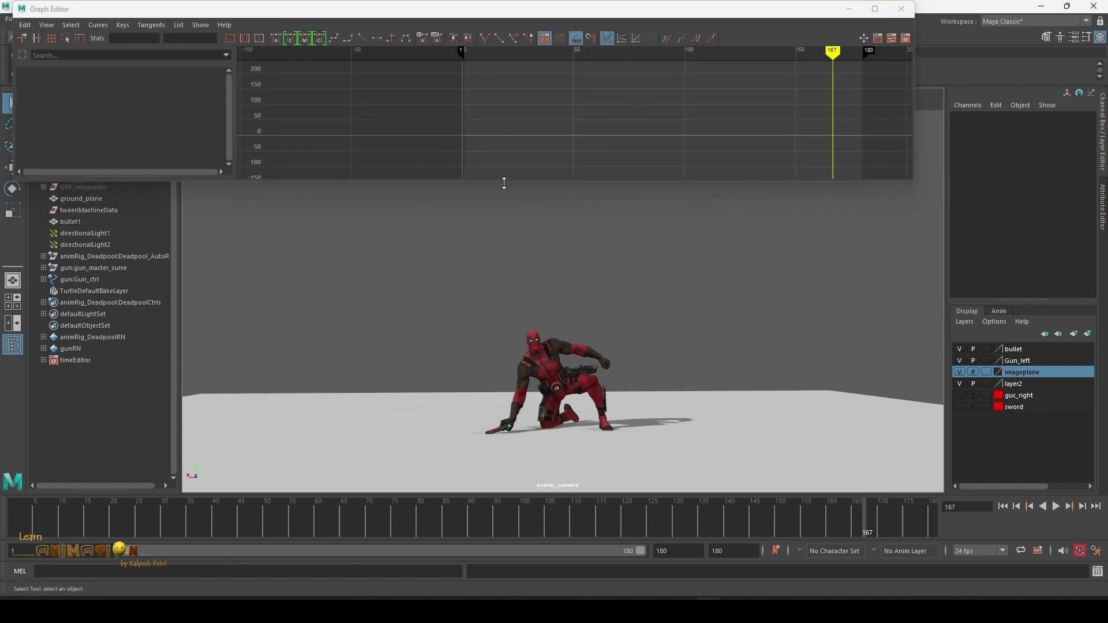
pyautogui.moveTo(503, 182); pyautogui.dragTo(493, 303)
pyautogui.moveTo(383, 16); pyautogui.dragTo(353, 114)
pyautogui.click(199, 19)
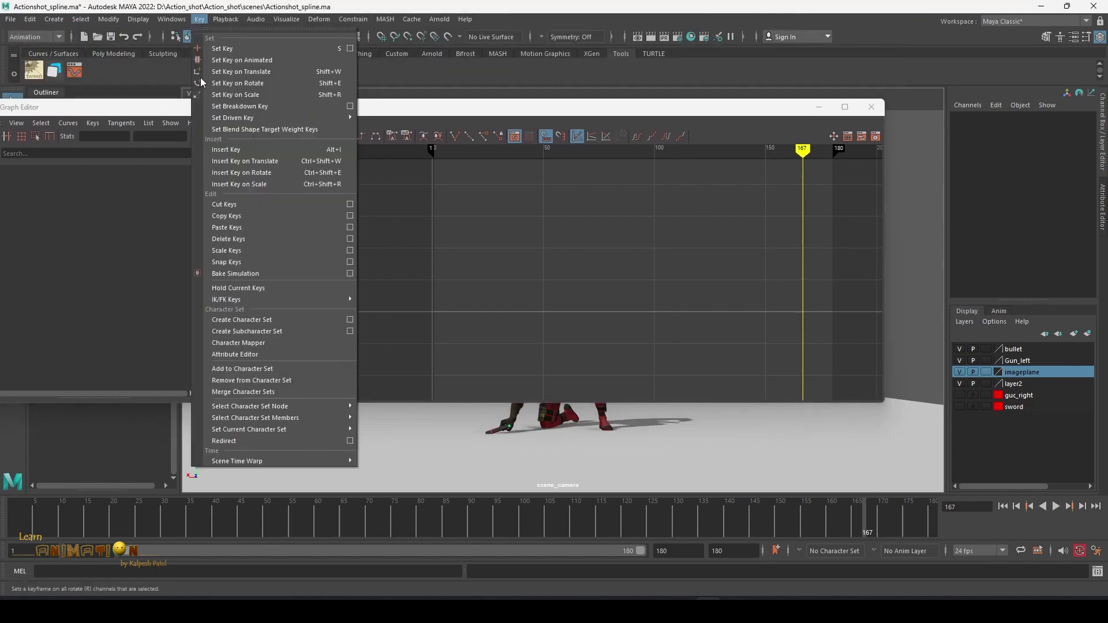
pyautogui.moveTo(220, 459)
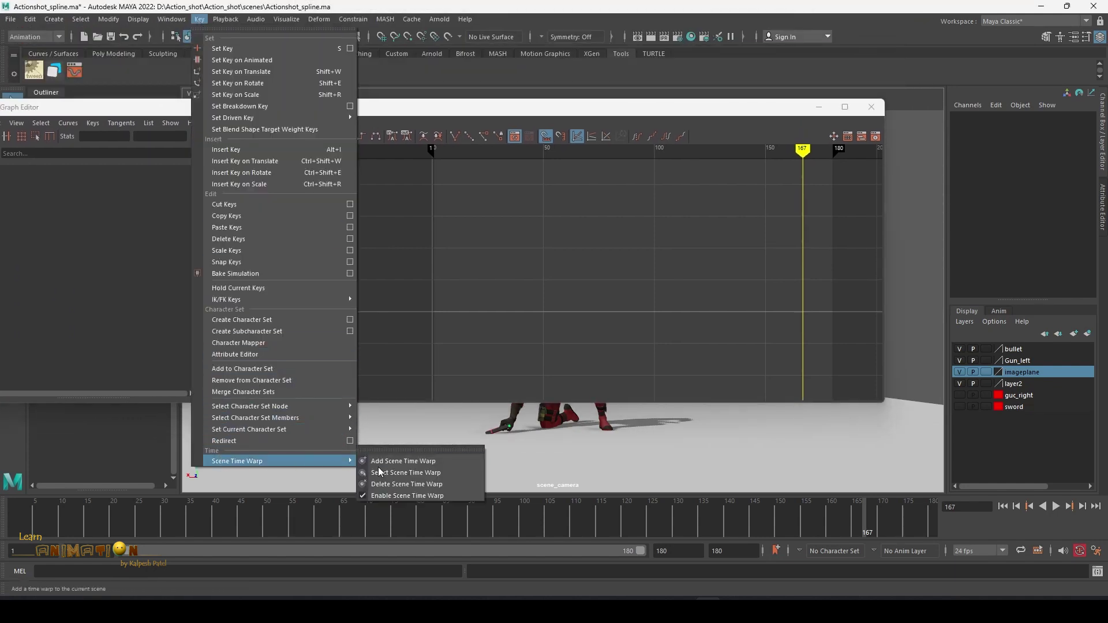
pyautogui.click(413, 473)
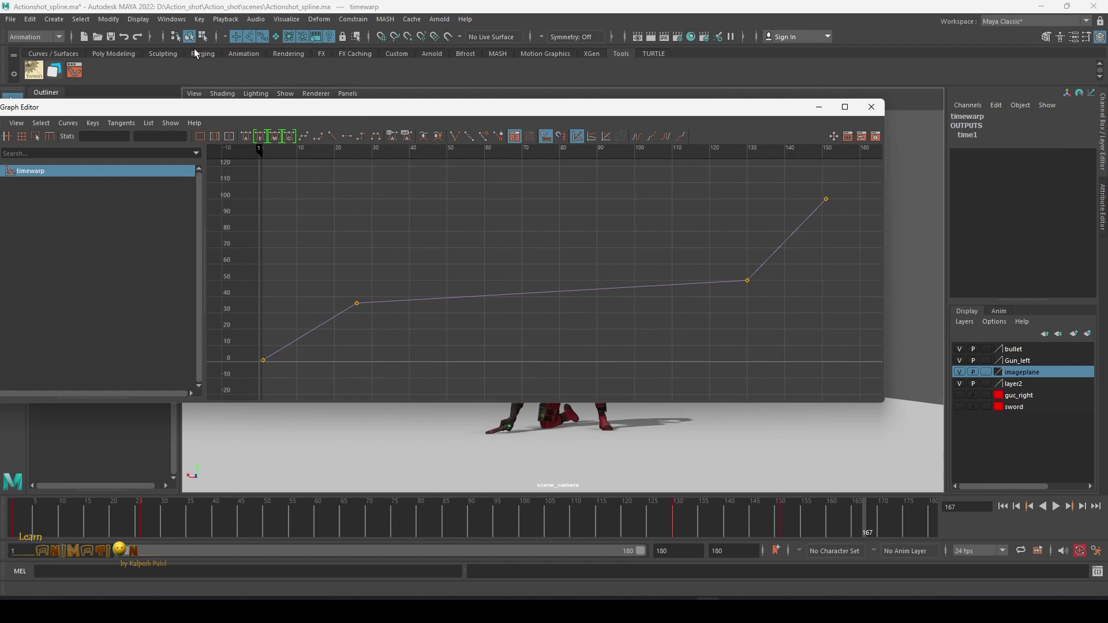
# Disable the scene time warp, then scrub and play back the animation at its original timing.
pyautogui.click(199, 19)
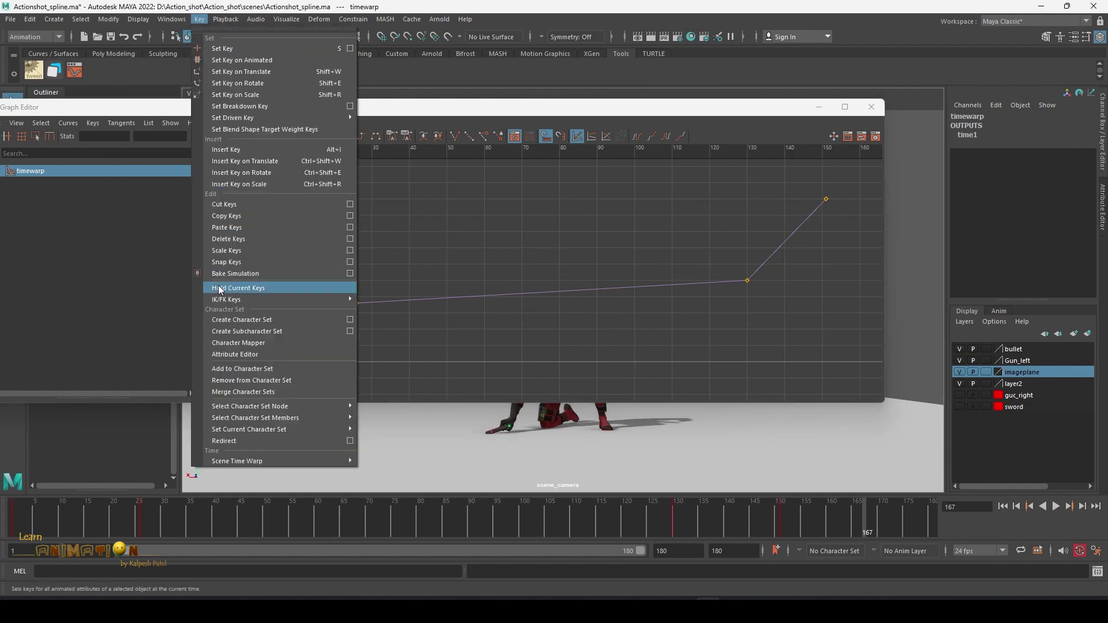
pyautogui.moveTo(240, 462)
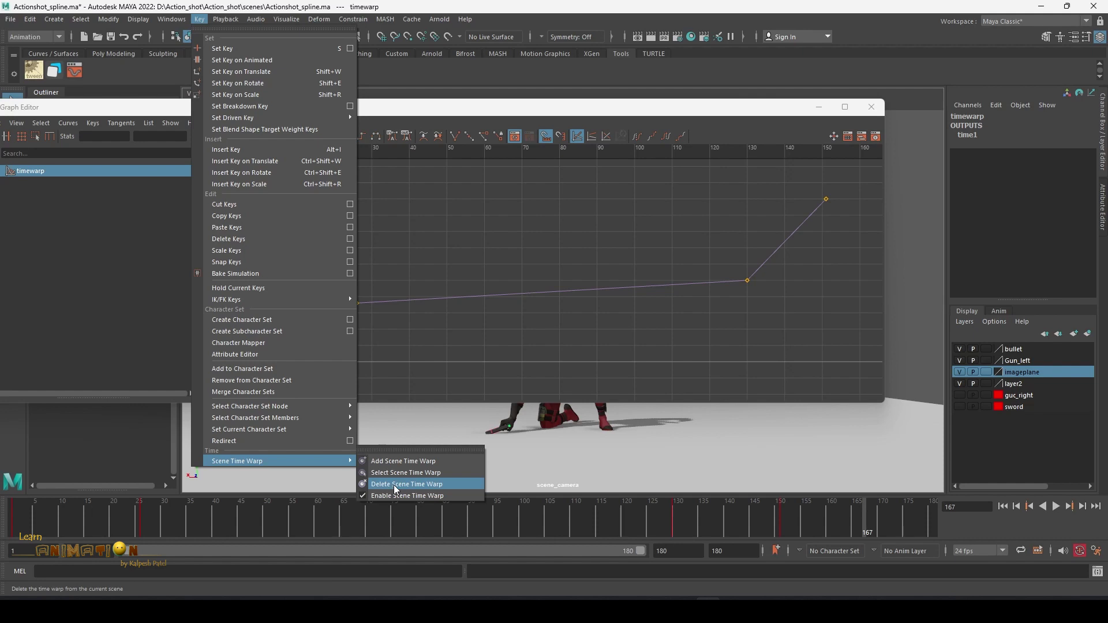
pyautogui.click(364, 496)
pyautogui.moveTo(63, 524); pyautogui.dragTo(365, 520)
pyautogui.click(819, 107)
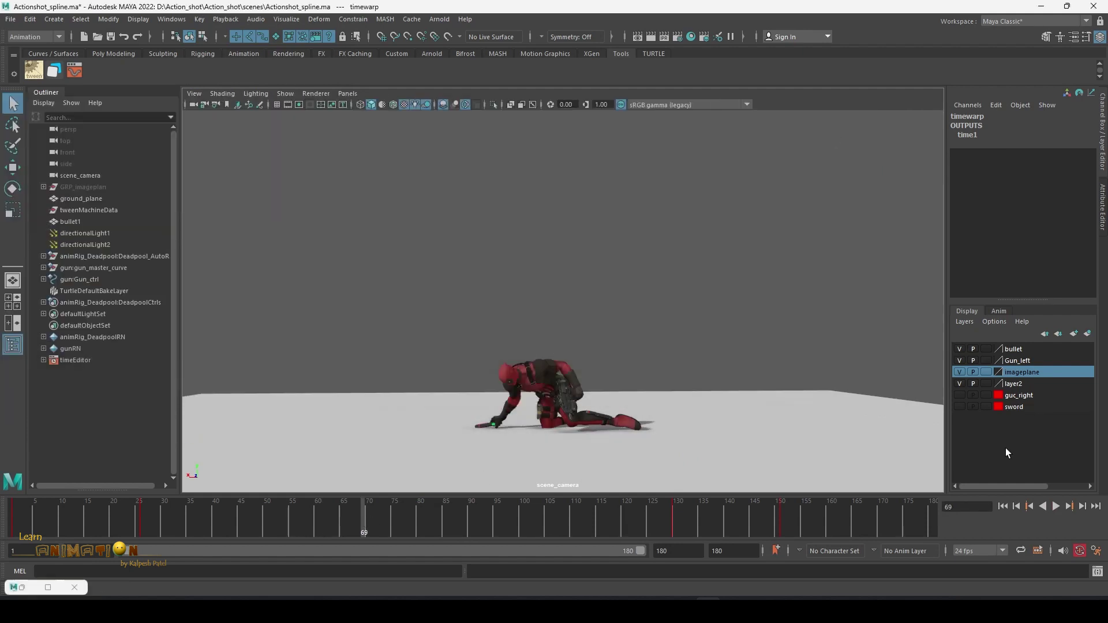
pyautogui.click(1055, 507)
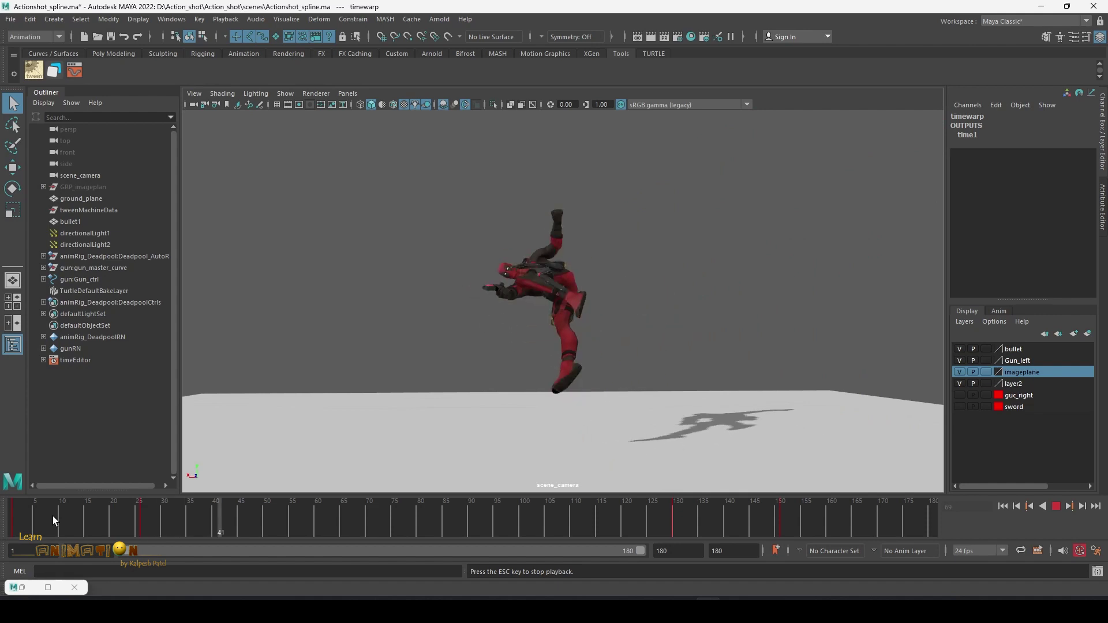
pyautogui.press('Escape')
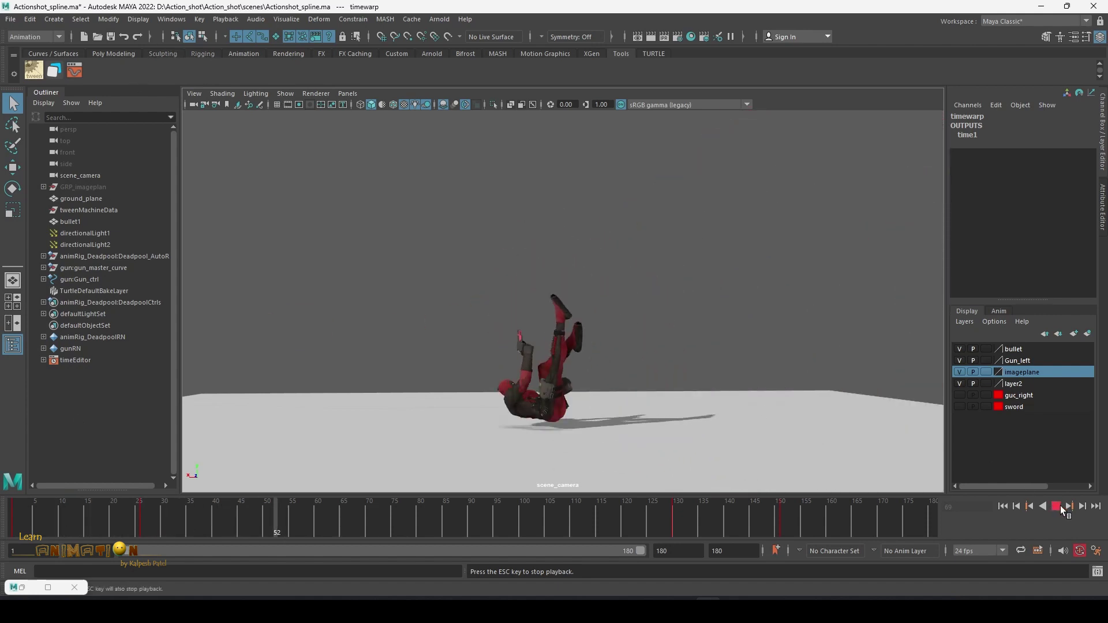
# Delete the scene time warp and play back the animation from frame 8.
pyautogui.click(200, 19)
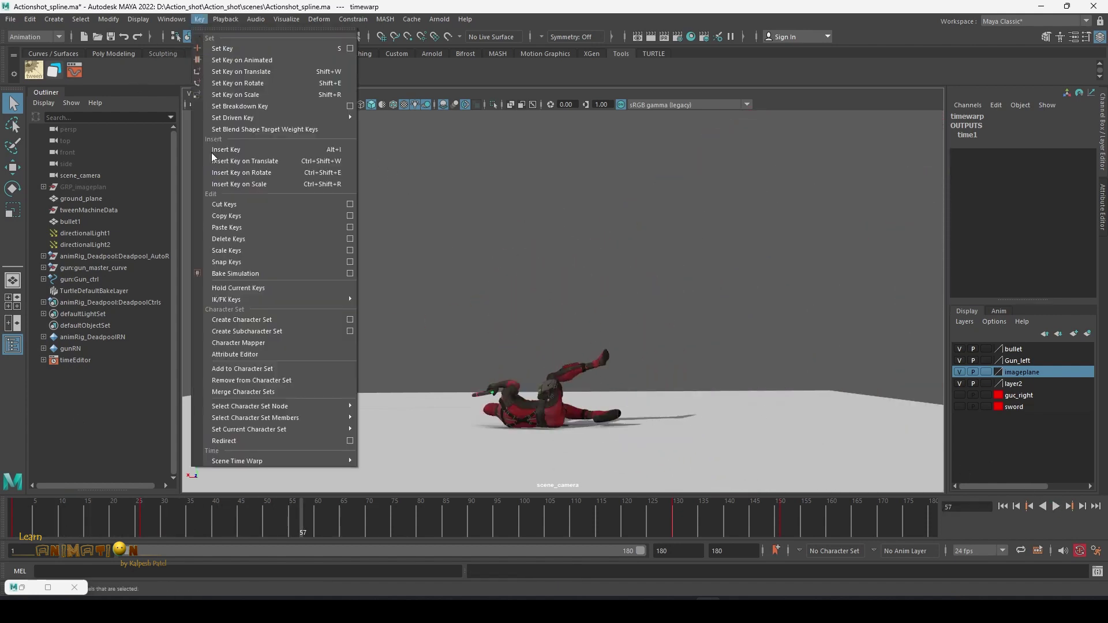
pyautogui.moveTo(239, 460)
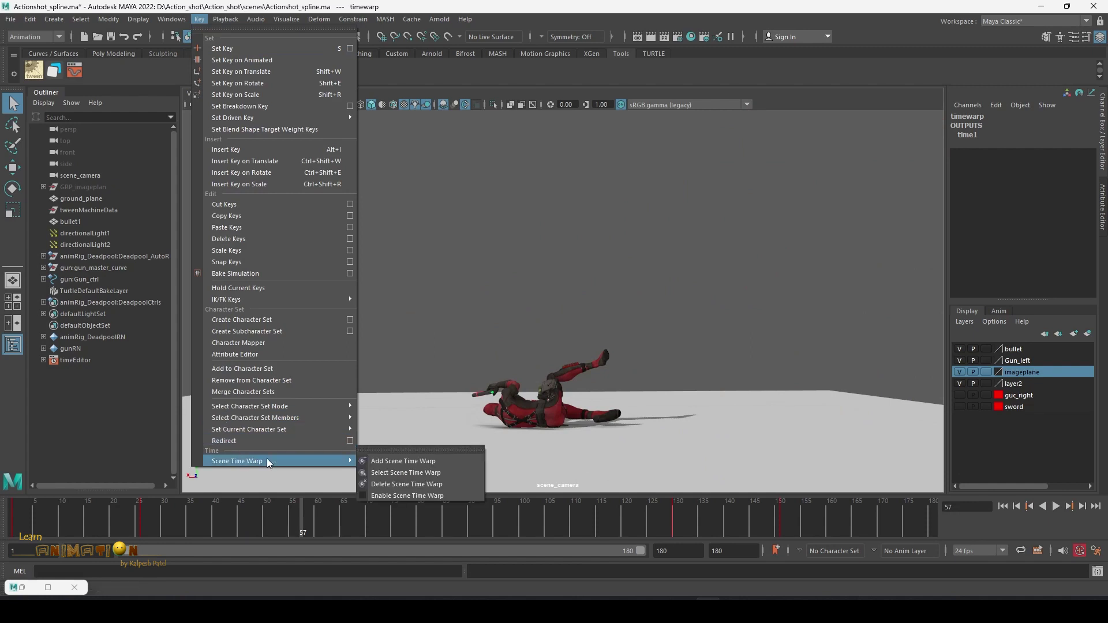
pyautogui.click(398, 483)
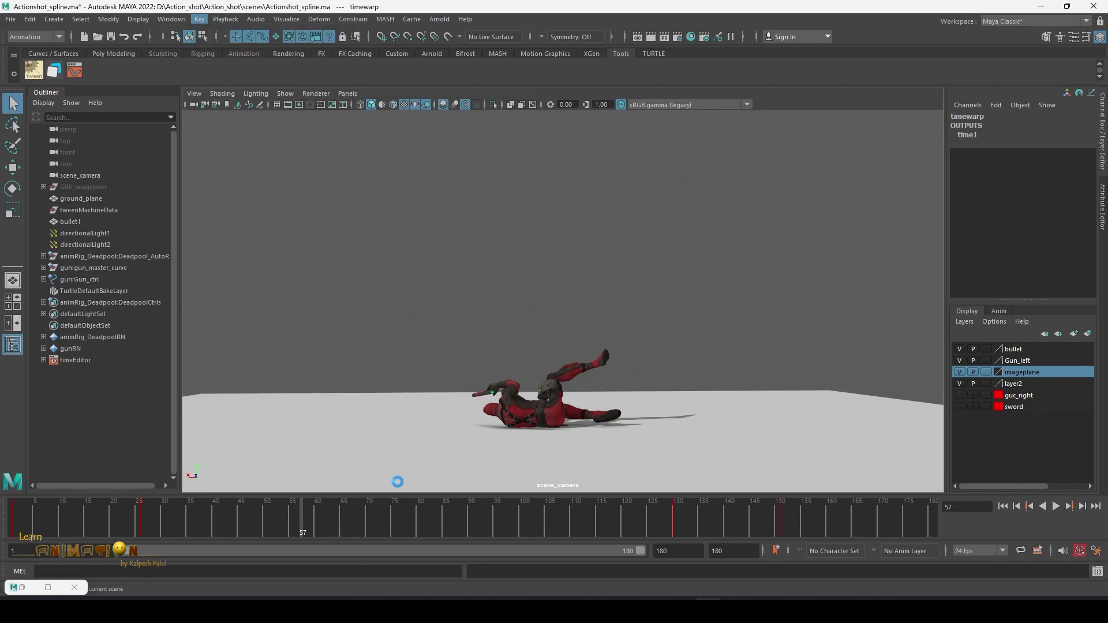
pyautogui.click(54, 508)
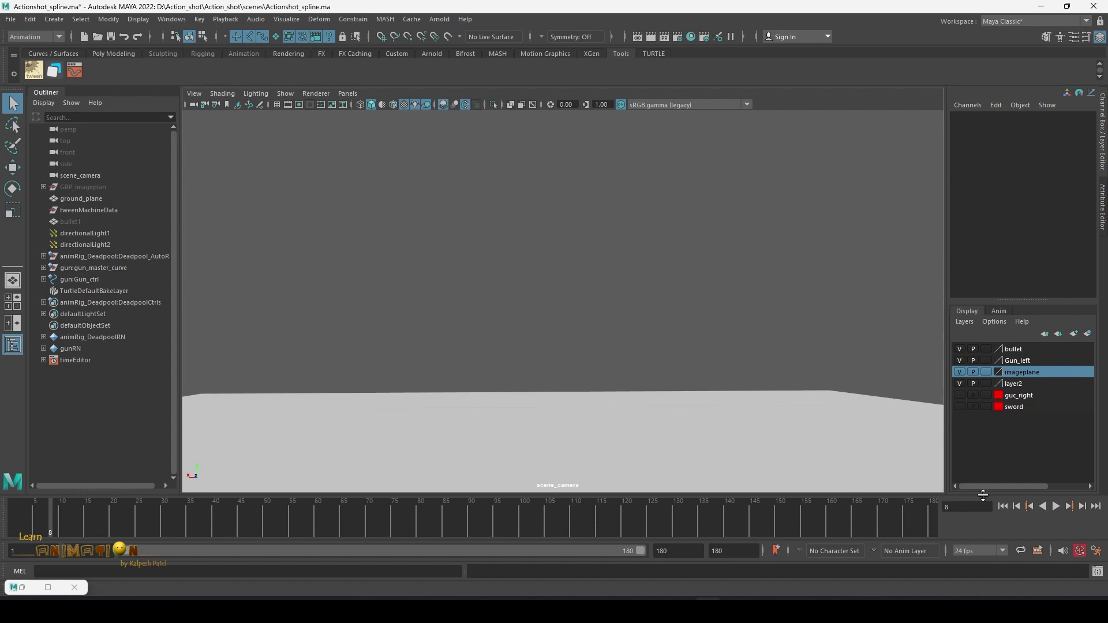
pyautogui.click(1059, 506)
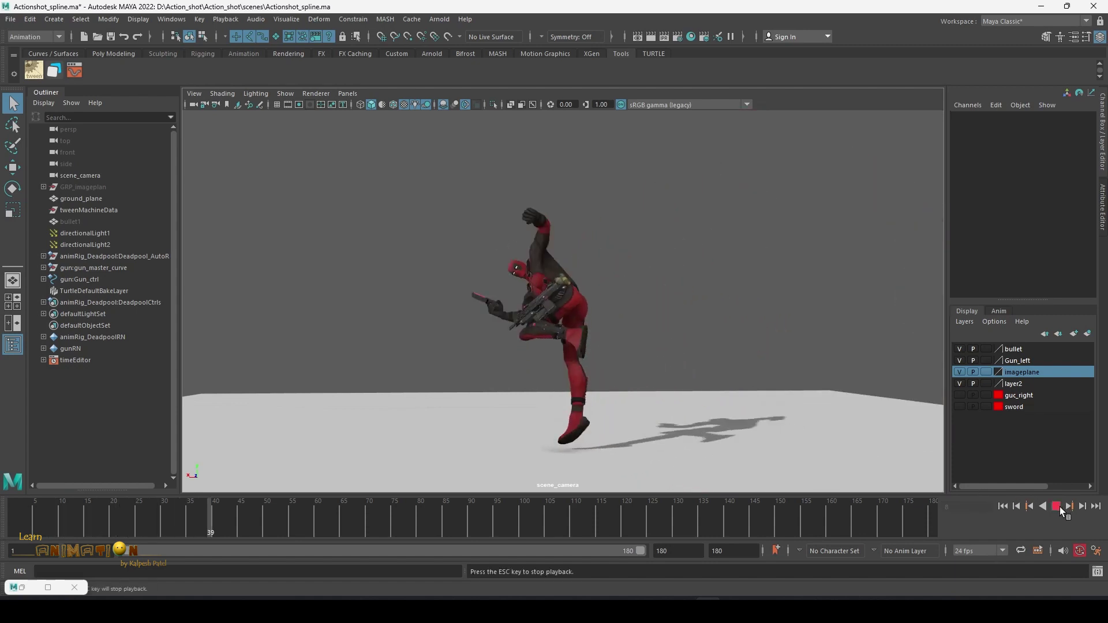
pyautogui.click(1060, 506)
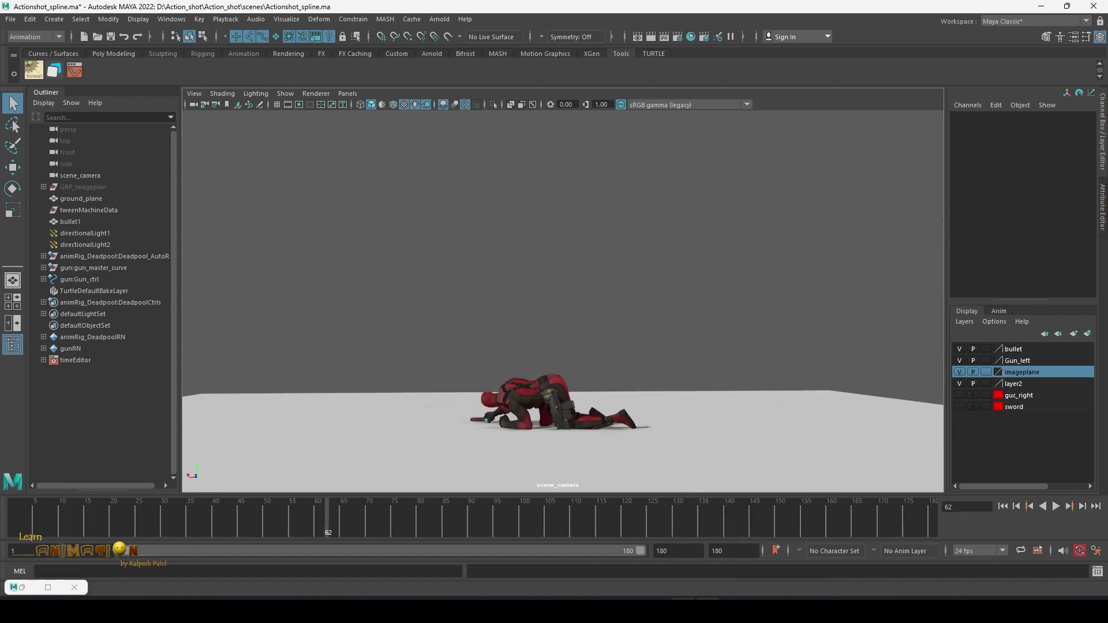
# Switch to RV and play the rendered clip Acrionshot_spline_r003.mov from its beginning to review the slow motion.
pyautogui.hotkey('alt', 'Tab')
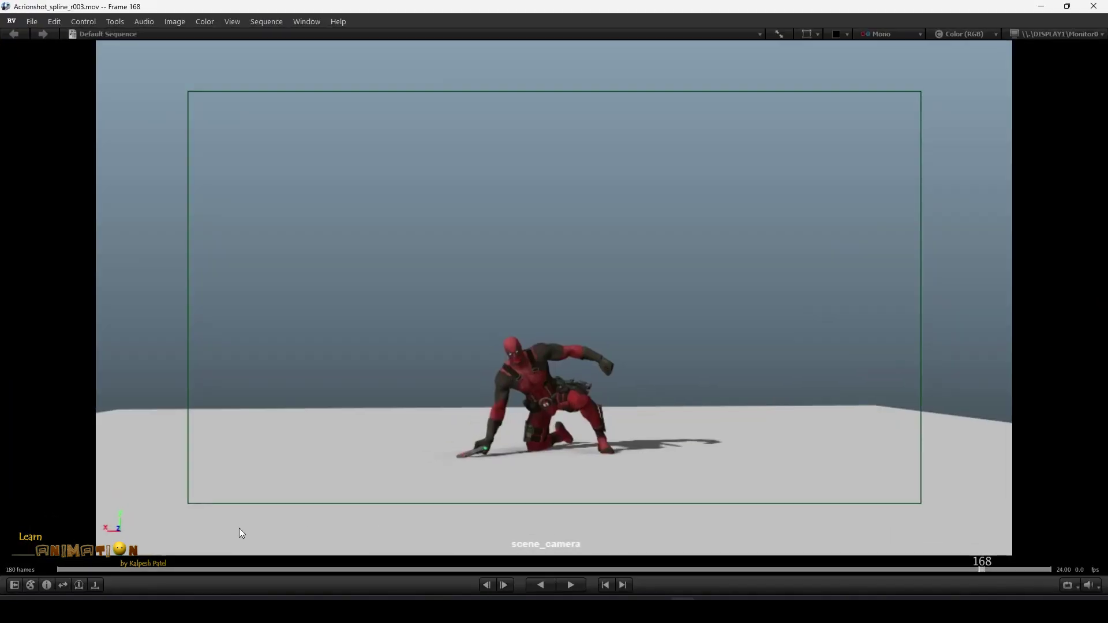
pyautogui.click(68, 568)
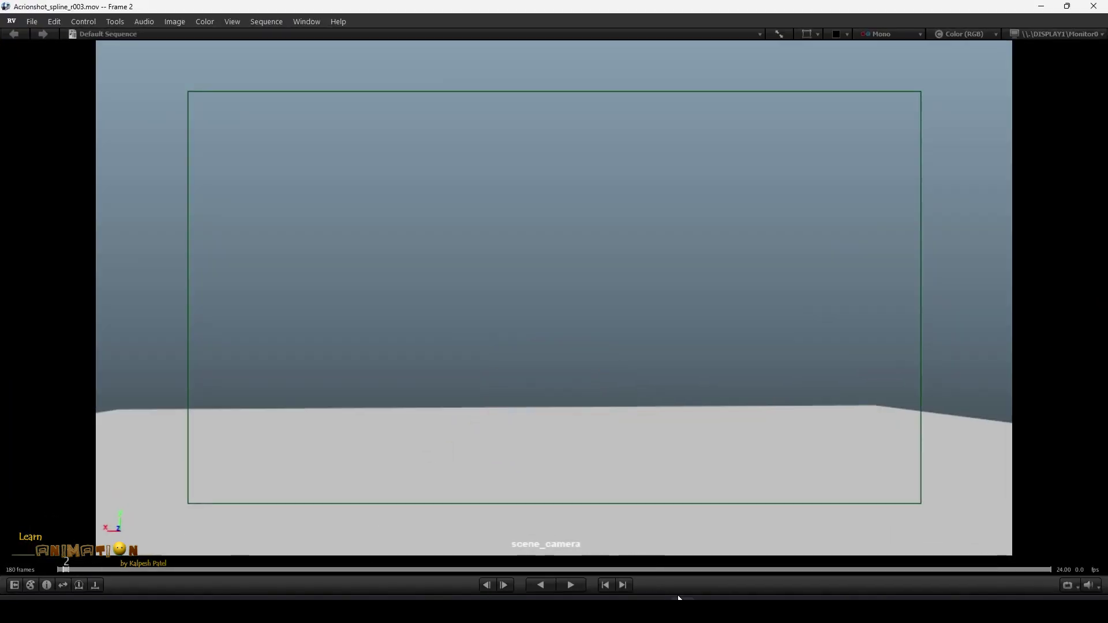
pyautogui.moveTo(676, 594)
pyautogui.press('space')
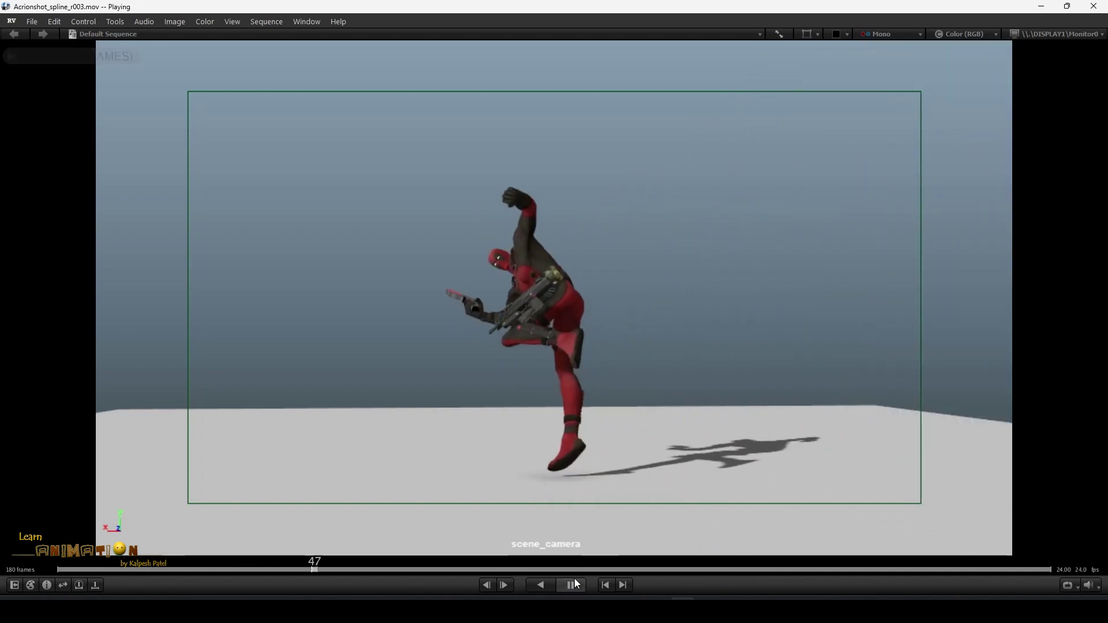